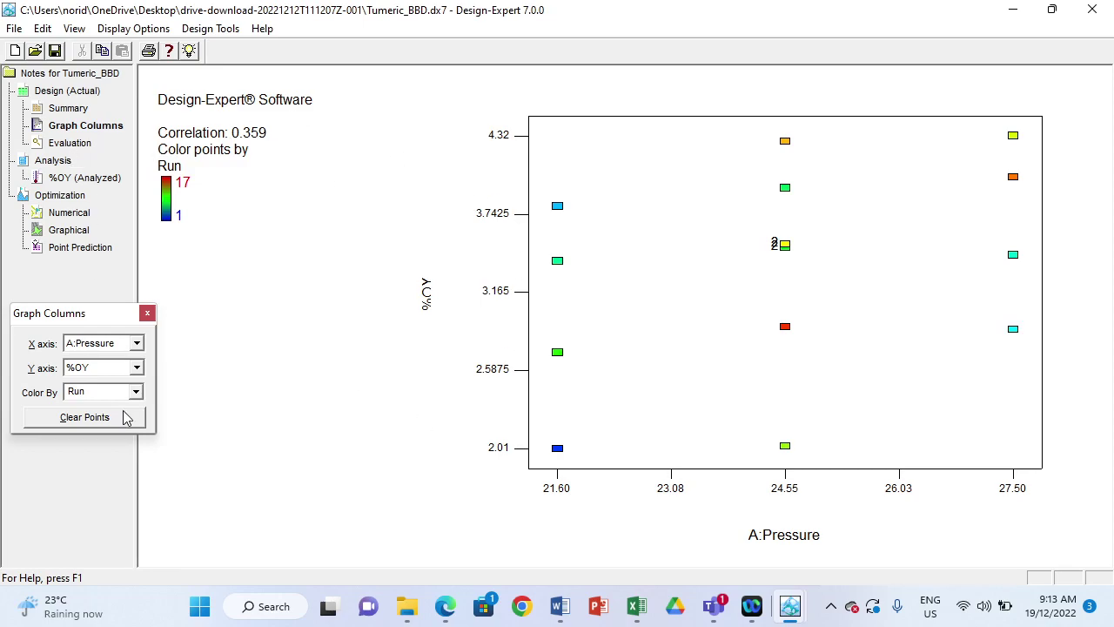
Step: Plot %OY against B:Temperature in the column graph, and return the X axis to A:Pressure
left_click(137, 343)
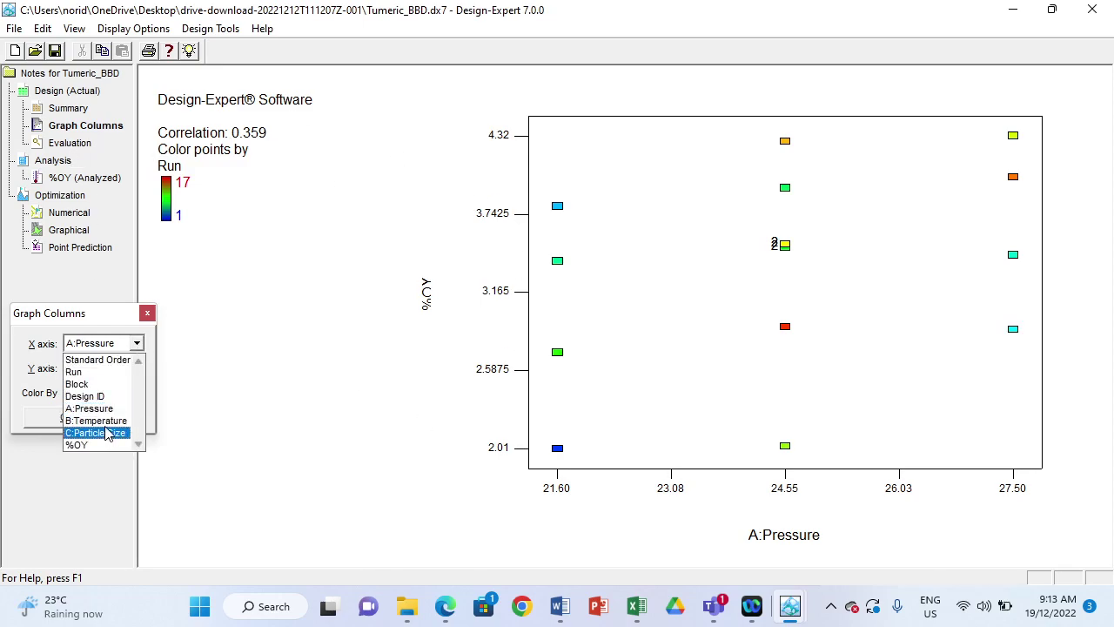
left_click(111, 420)
left_click(136, 345)
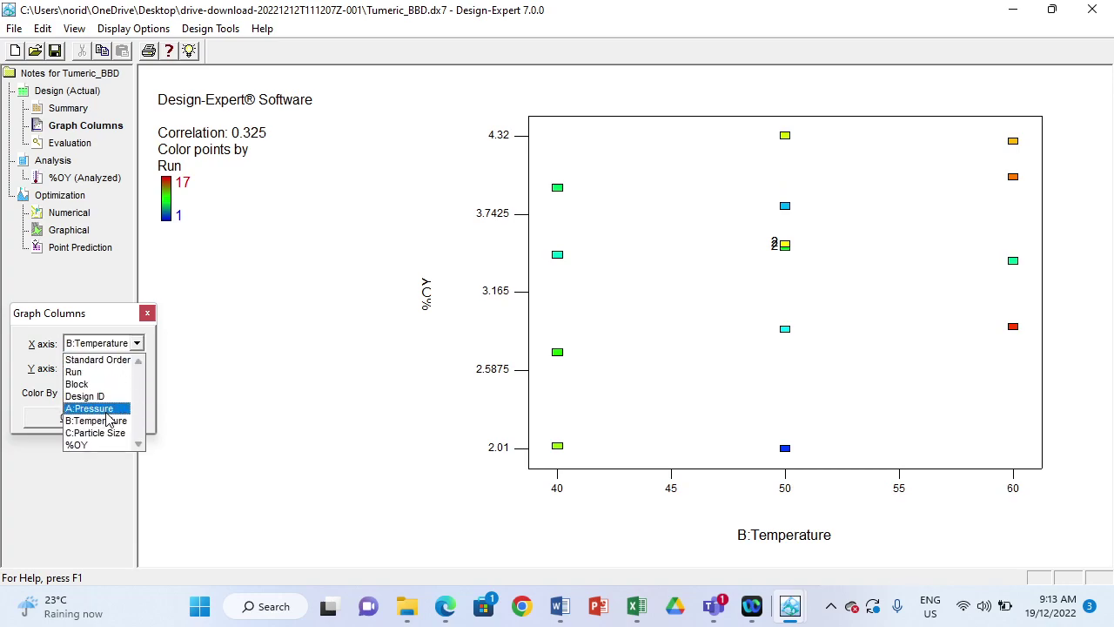
left_click(103, 408)
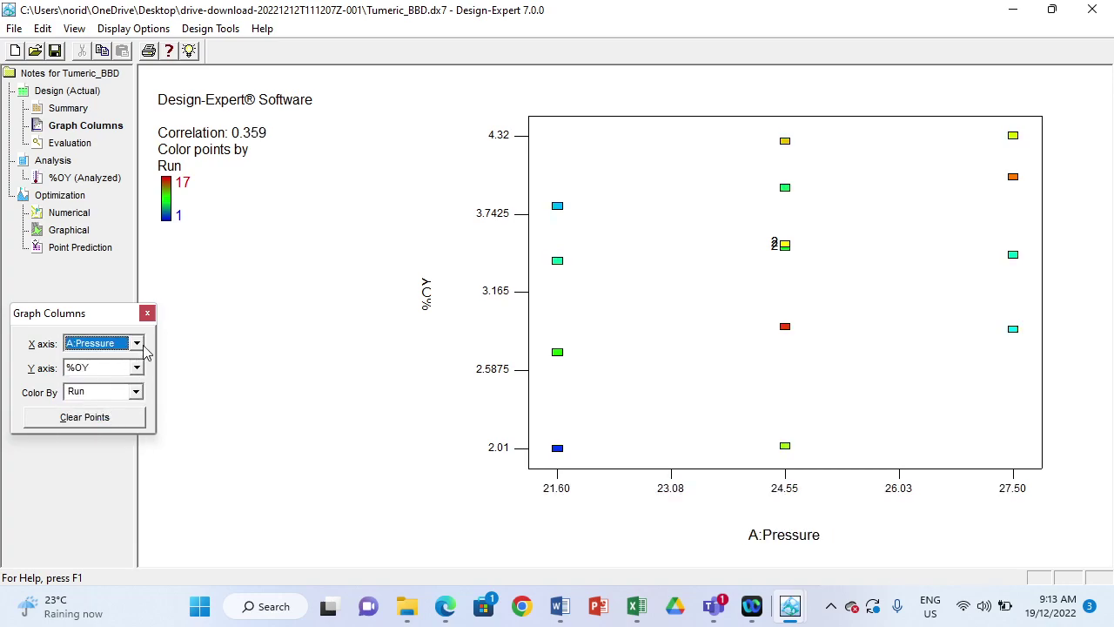
Step: Review the design evaluation results for the quadratic model and display its standard error contour graph
left_click(69, 145)
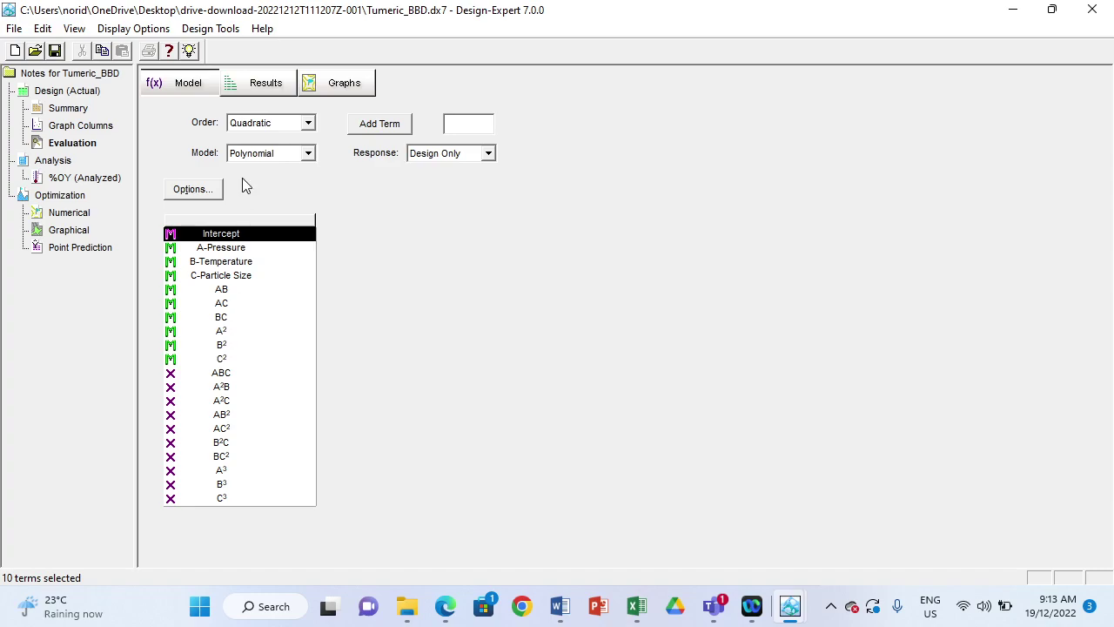
left_click(257, 83)
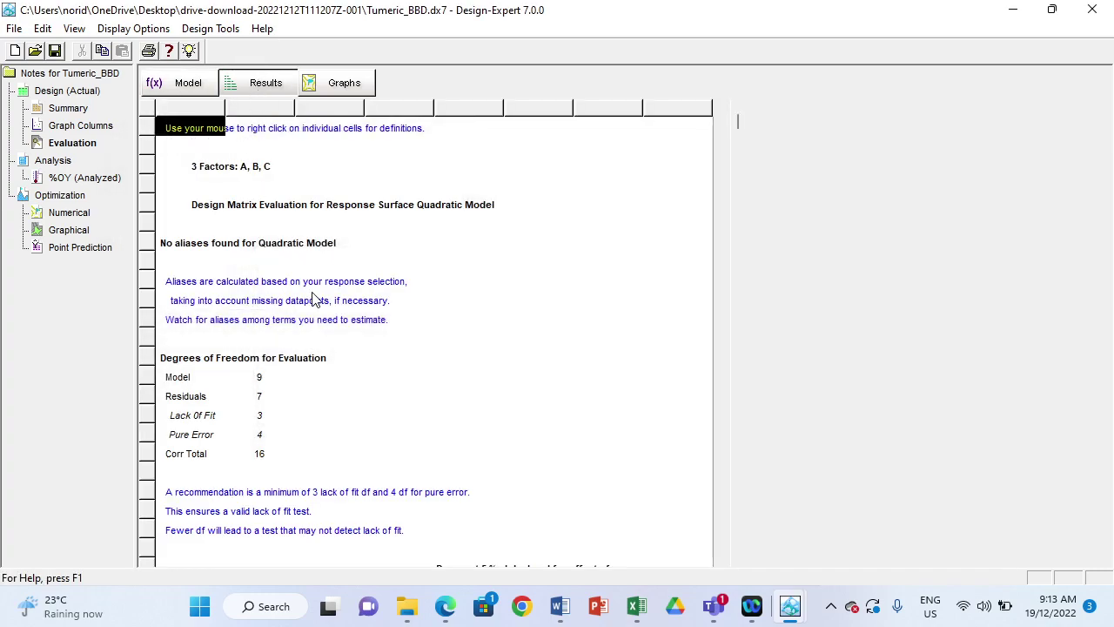
scroll(421, 360, "down", 3)
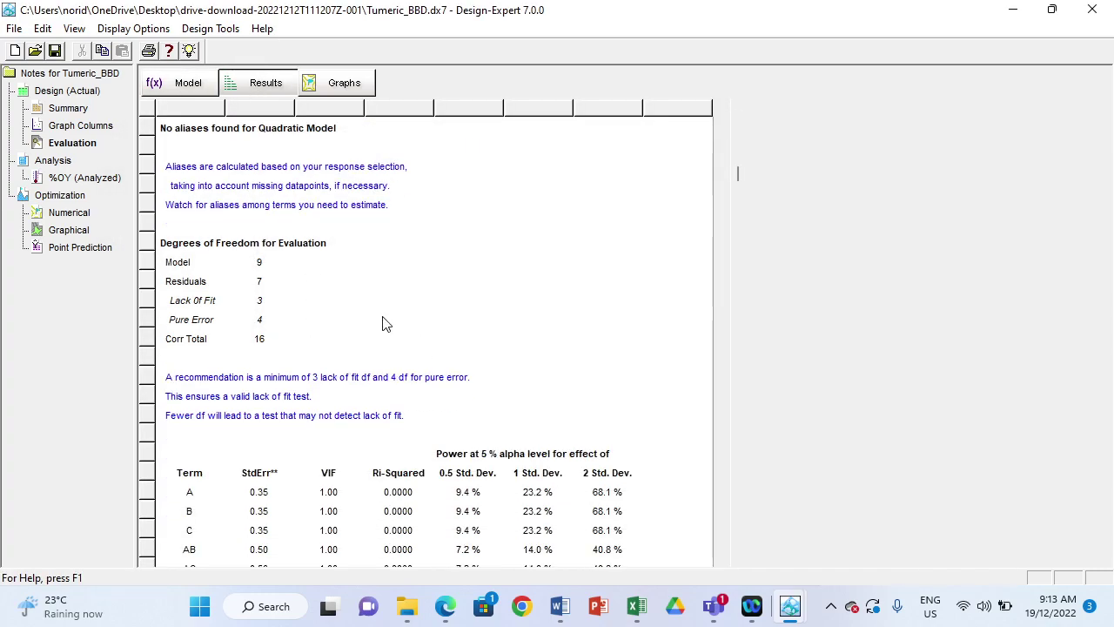
scroll(368, 340, "down", 2)
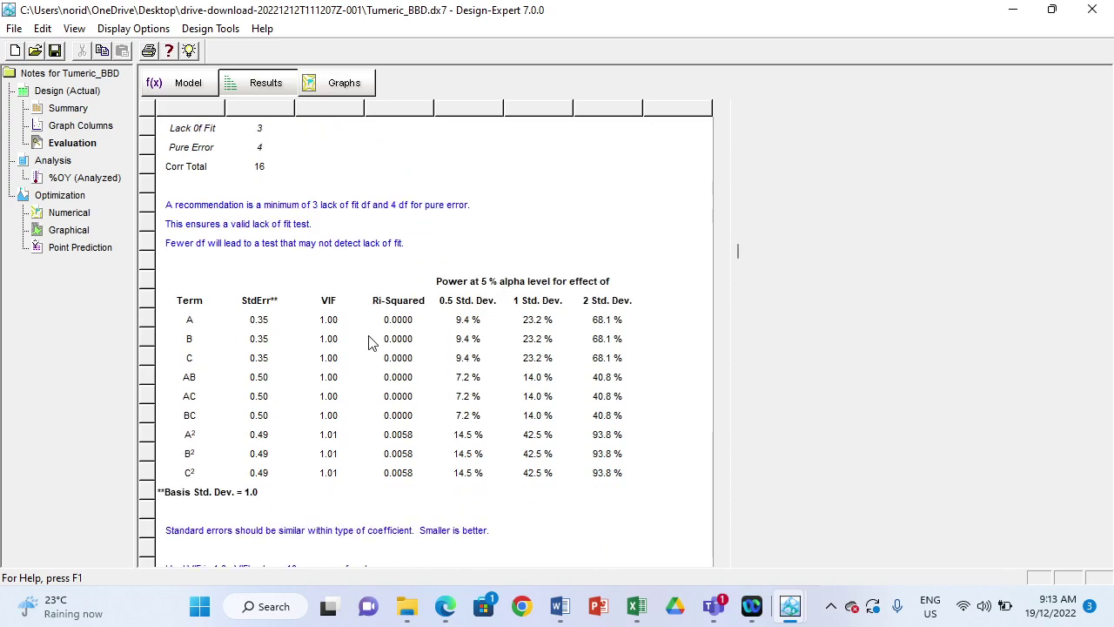
scroll(374, 348, "down", 6)
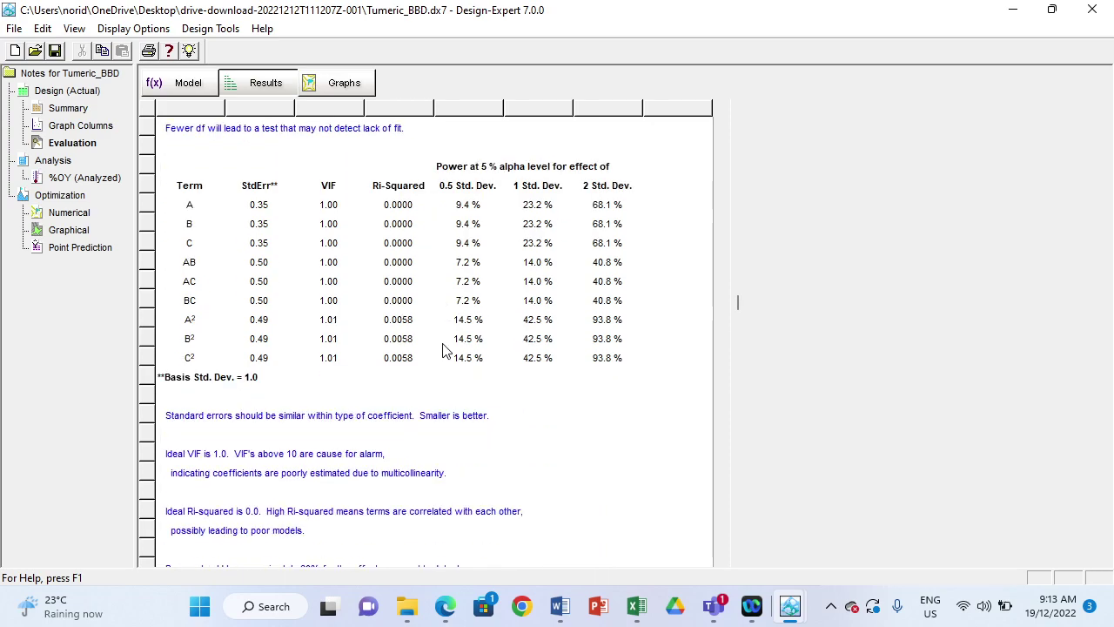
left_click(343, 85)
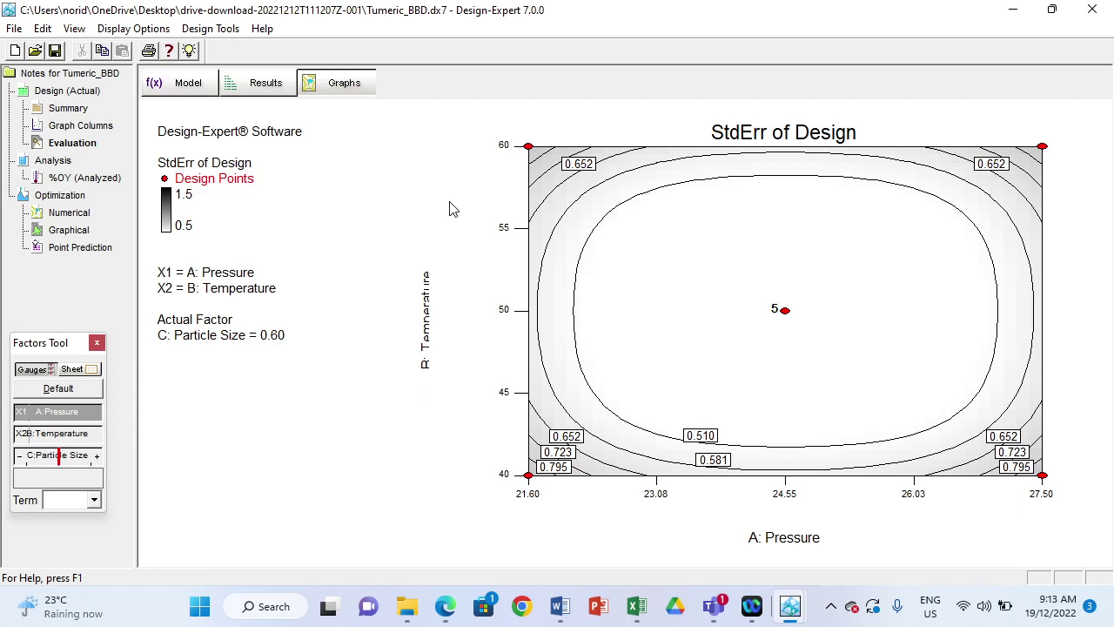
Step: Open the %OY response analysis and examine its transformation choice and fit summary, including lack of fit and model summary statistics
left_click(73, 182)
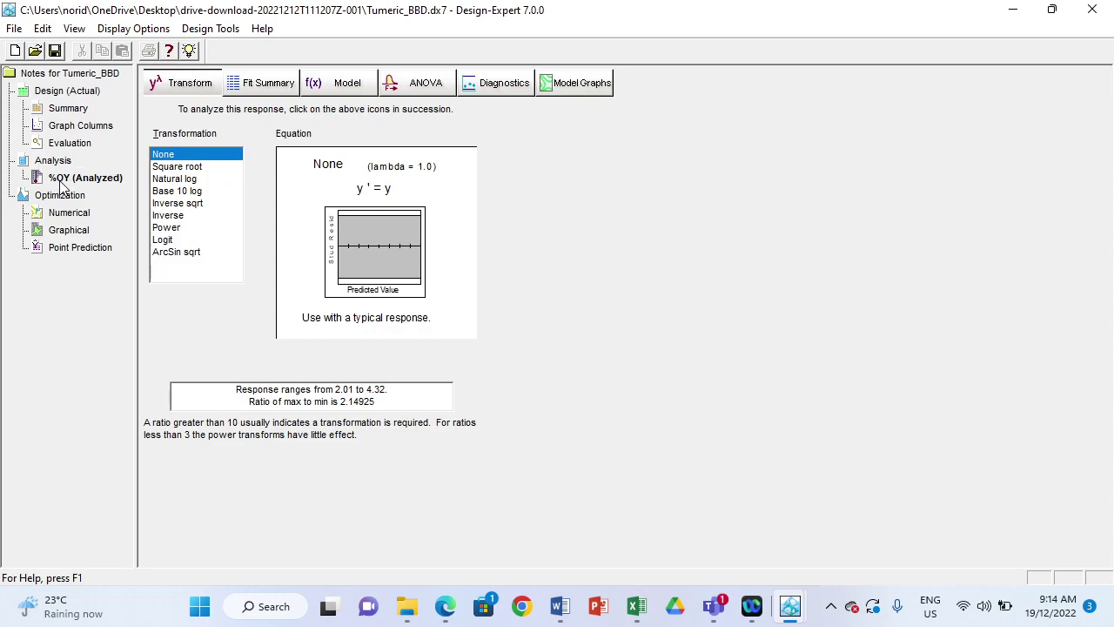
left_click(179, 83)
left_click(260, 87)
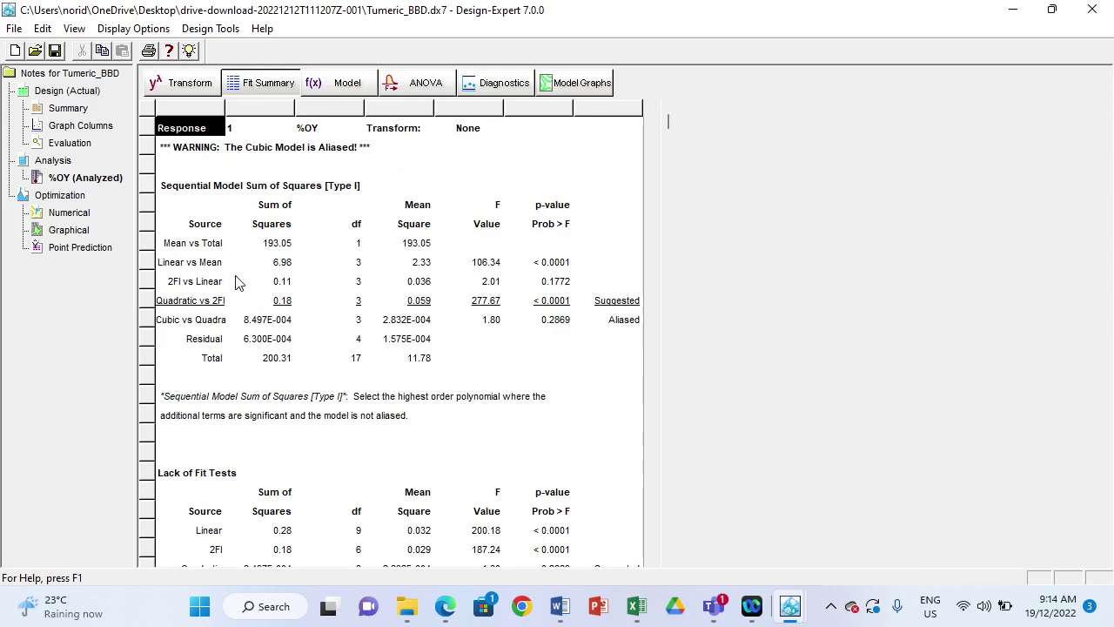
left_click(187, 92)
left_click(248, 85)
scroll(462, 279, "down", 2)
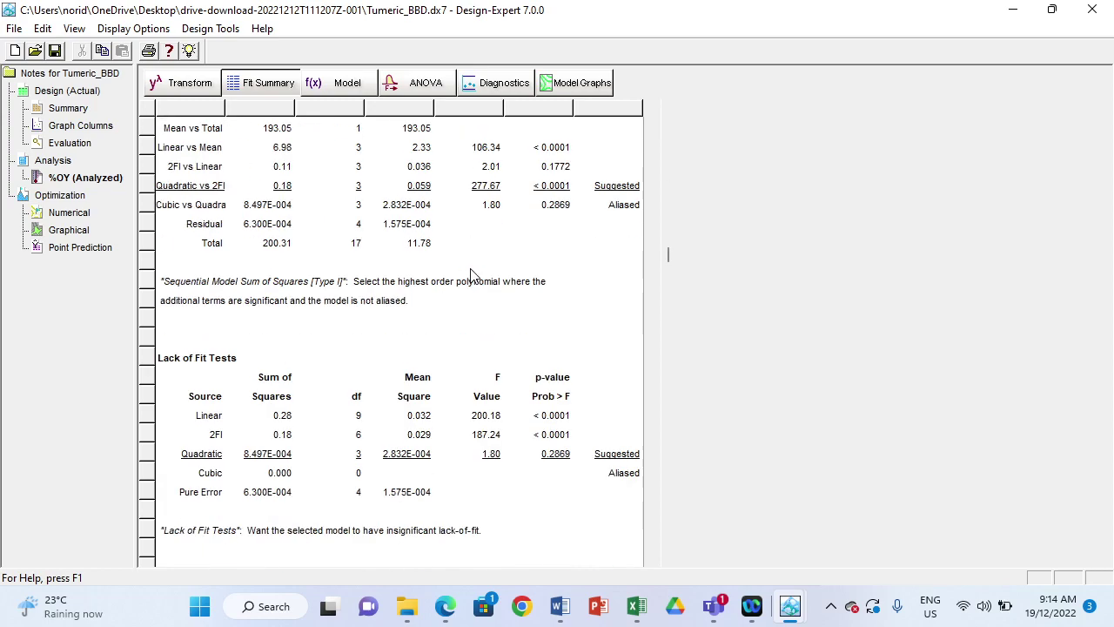
scroll(288, 359, "down", 4)
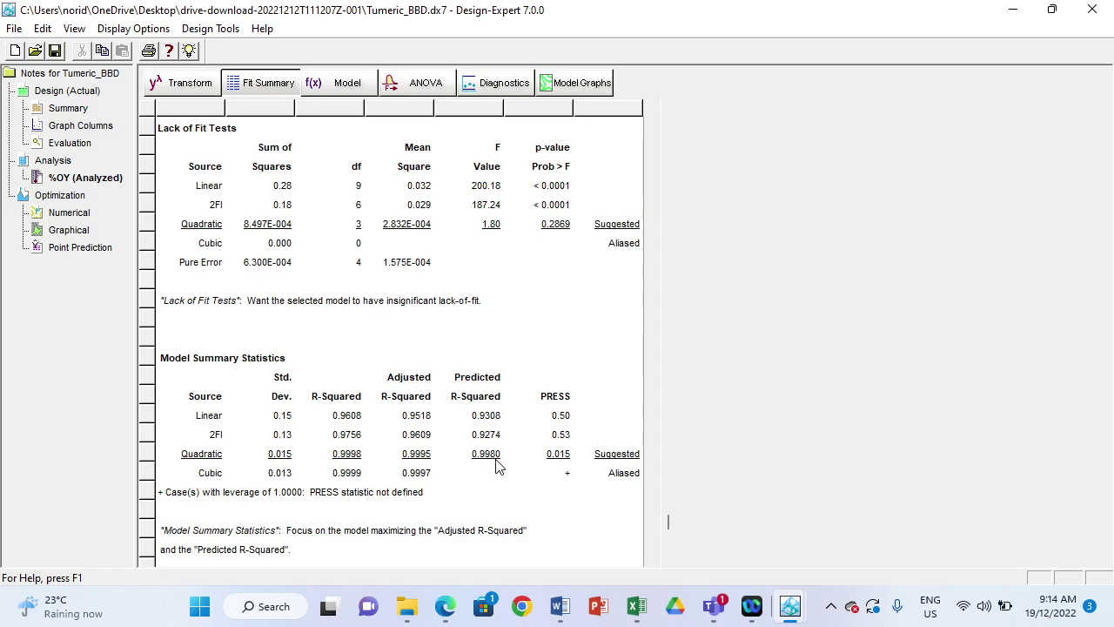
scroll(343, 448, "up", 4)
scroll(357, 440, "up", 2)
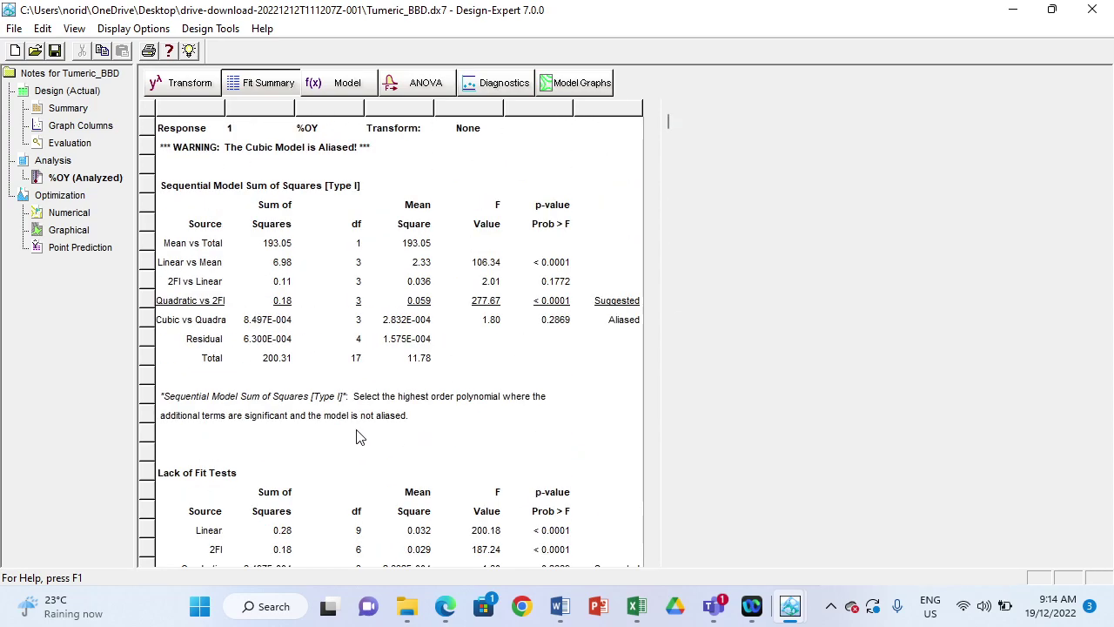
Step: Check the selected model terms for %OY and review the analysis of variance table
left_click(343, 83)
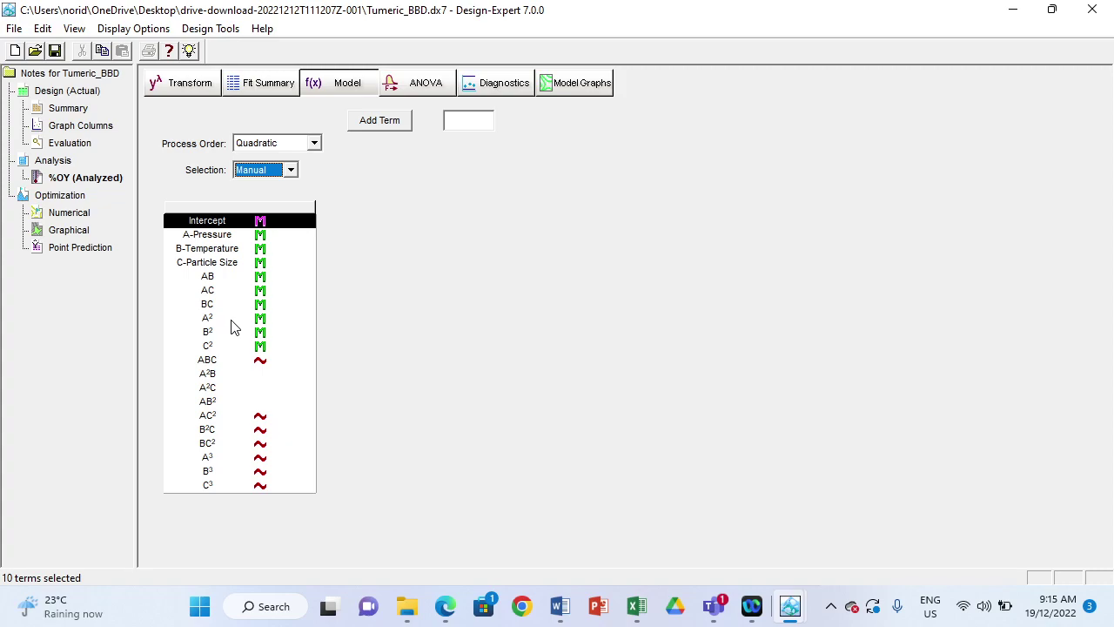
left_click(411, 83)
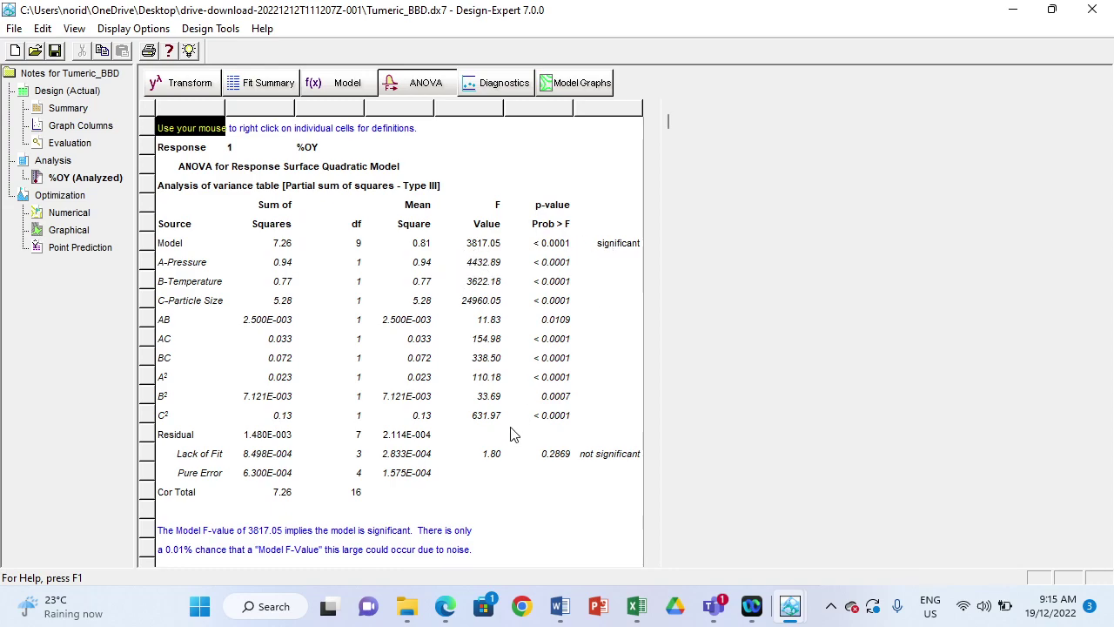
scroll(524, 388, "down", 2)
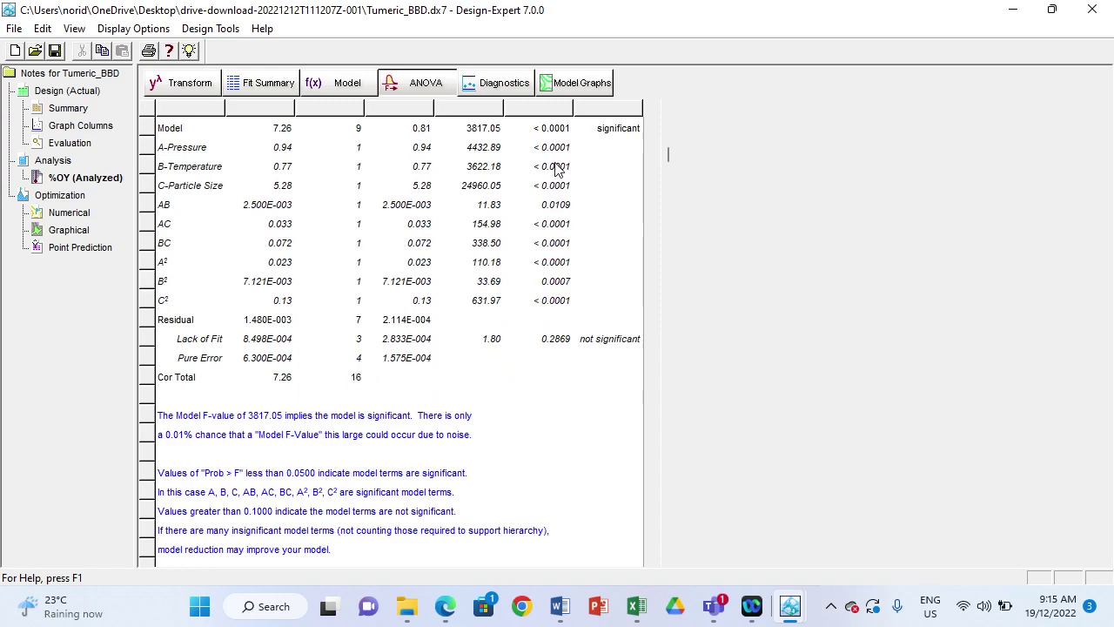
scroll(557, 170, "up", 1)
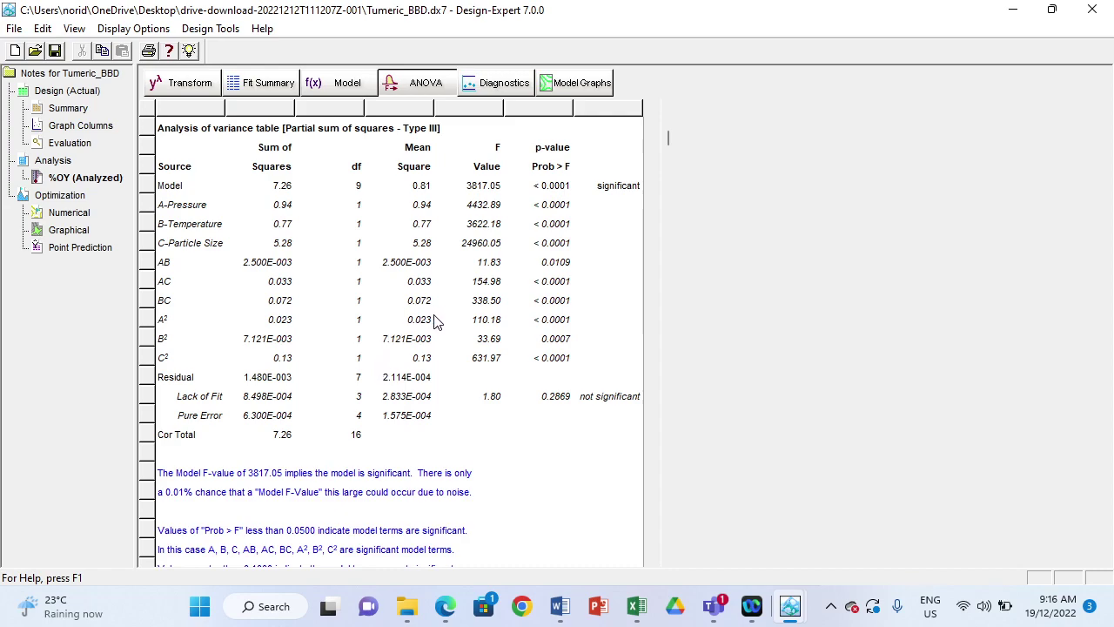
Step: Examine the ANOVA report's fit statistics, coefficient estimates and final equations in coded and actual factors
scroll(438, 320, "down", 6)
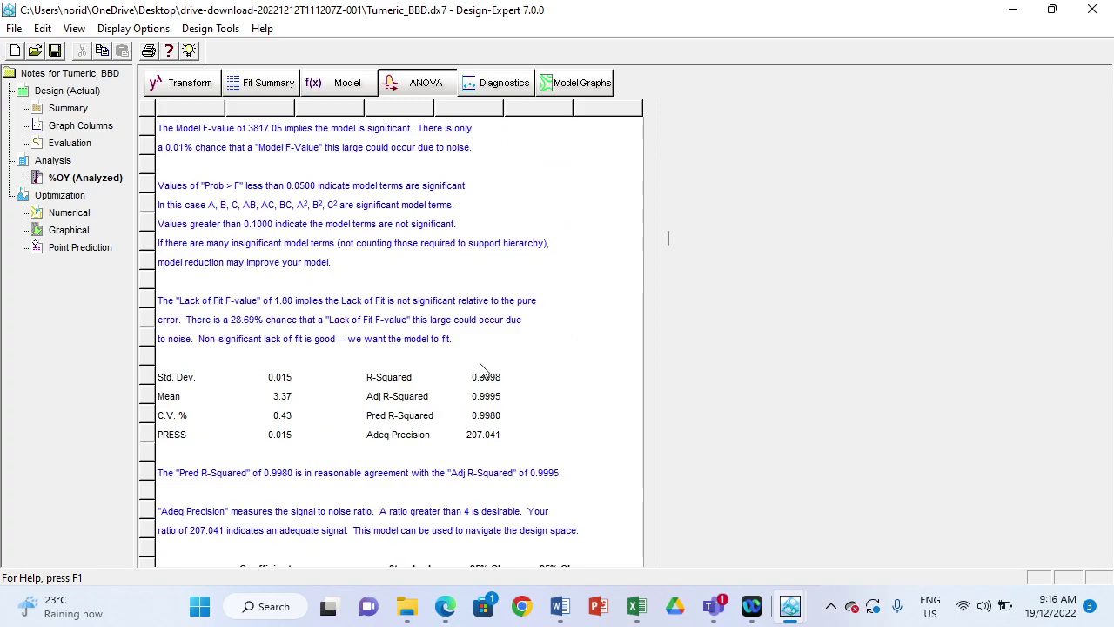
scroll(447, 414, "down", 3)
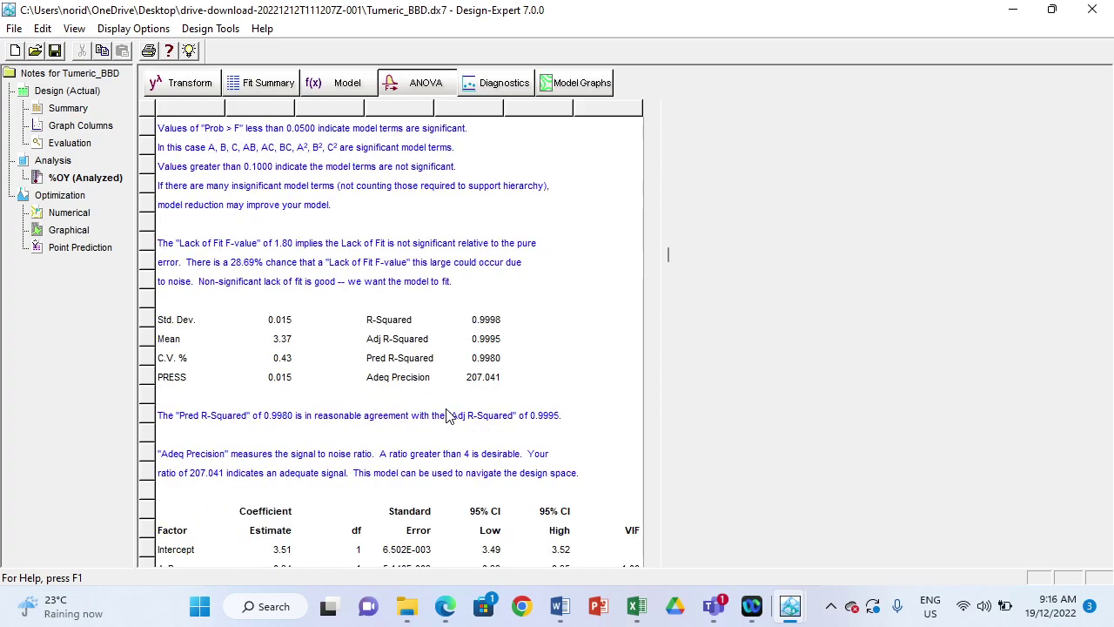
scroll(440, 418, "down", 3)
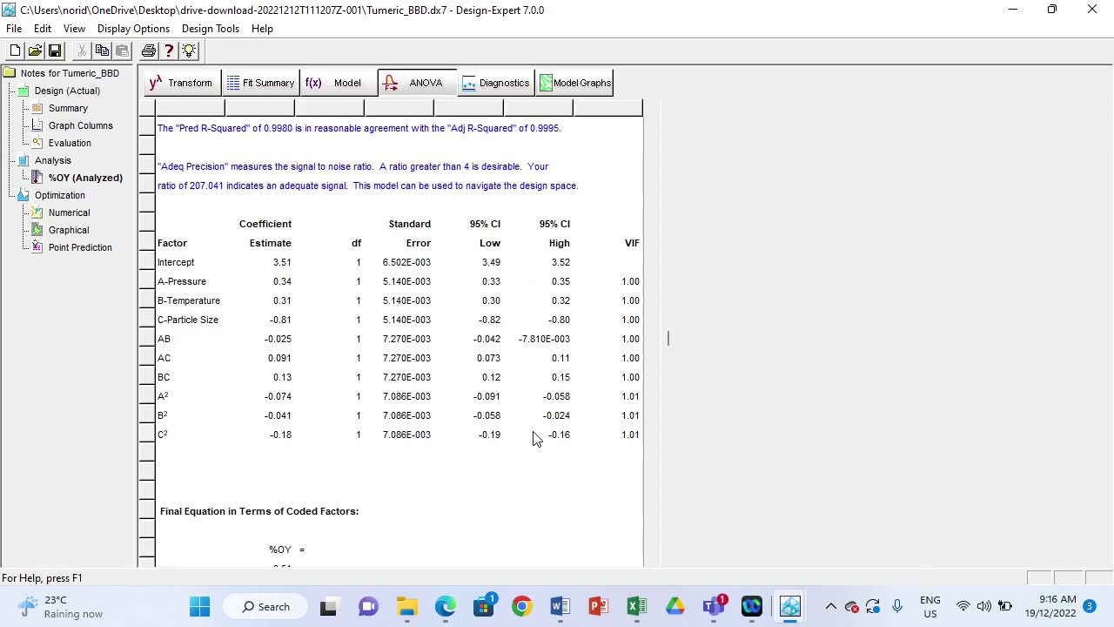
scroll(493, 423, "down", 1)
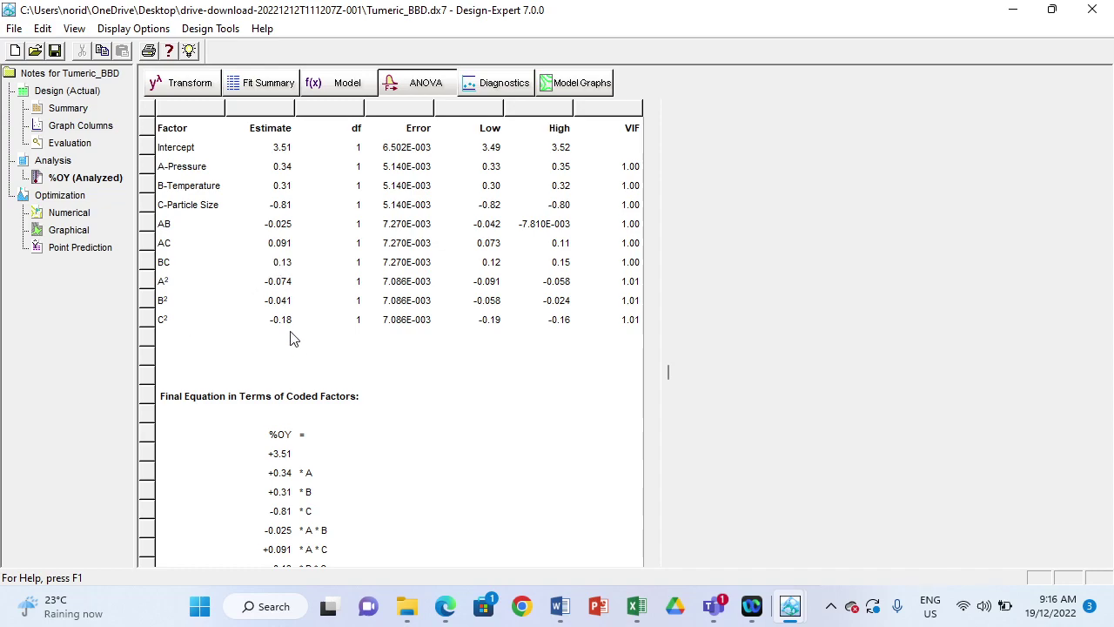
scroll(301, 343, "down", 3)
scroll(379, 331, "down", 1)
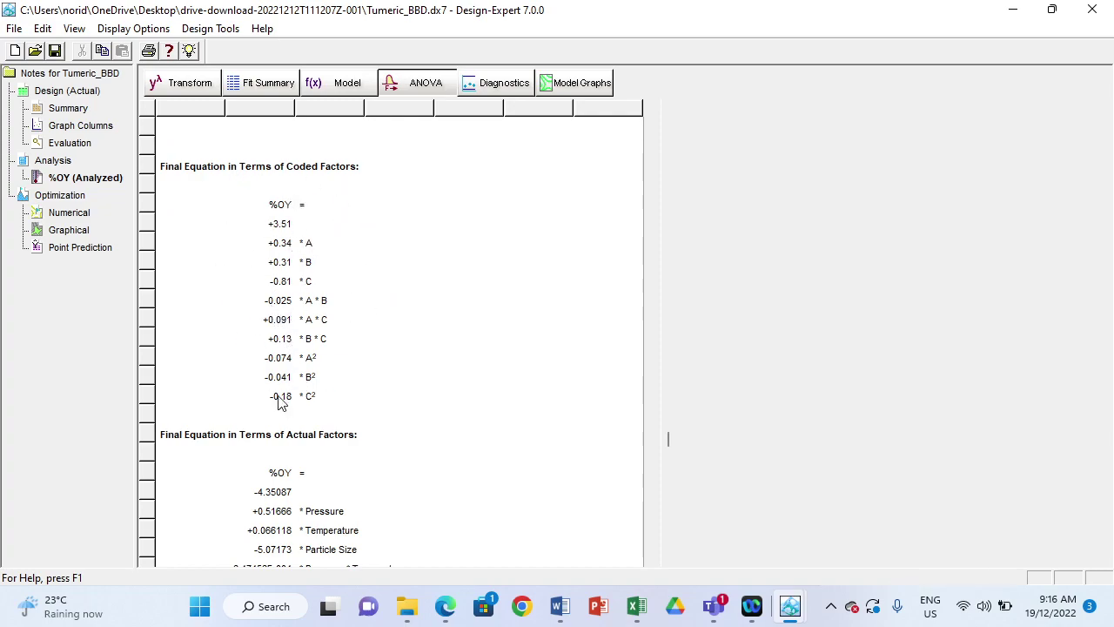
scroll(413, 313, "down", 1)
scroll(409, 365, "down", 1)
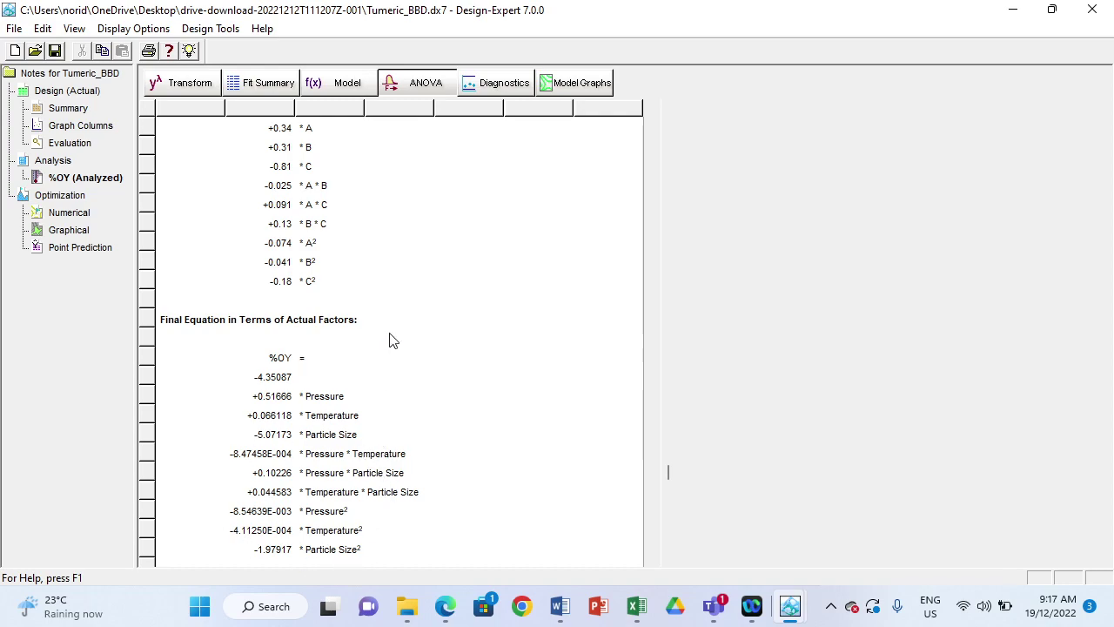
Step: Look through the %OY residual diagnostic plots, from residuals vs. predicted to residuals vs. factor, and return to the normal plot
left_click(497, 86)
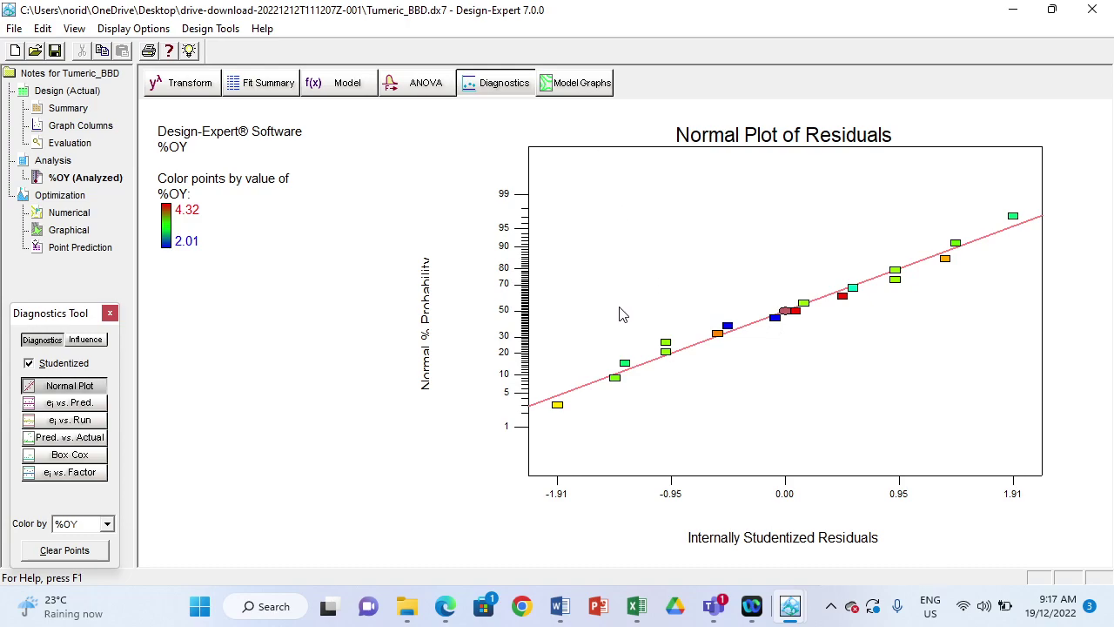
left_click(74, 407)
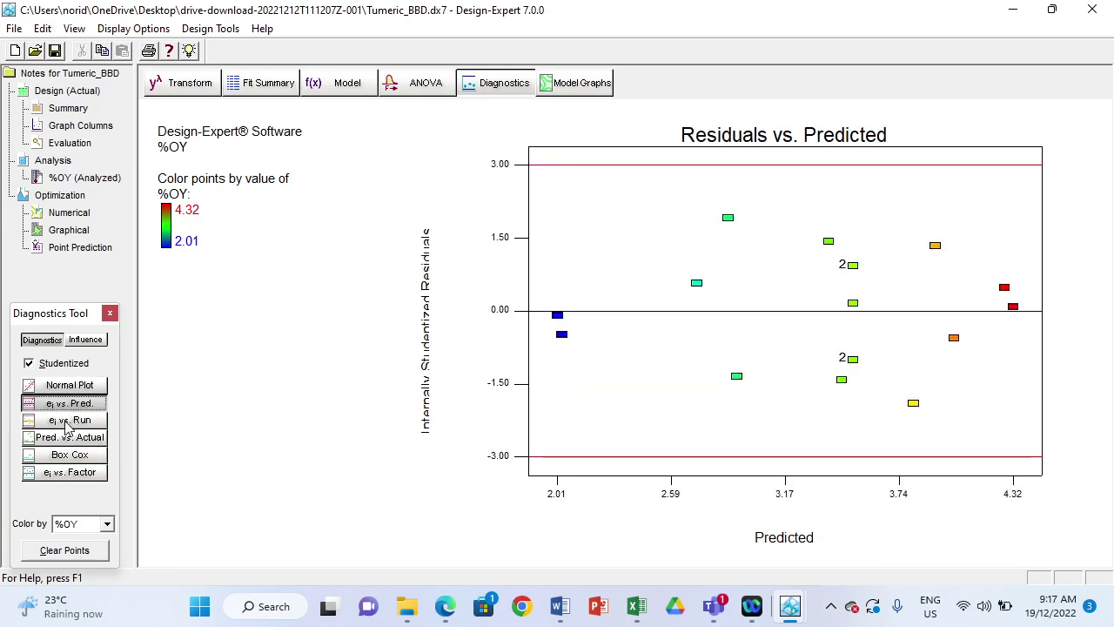
left_click(66, 438)
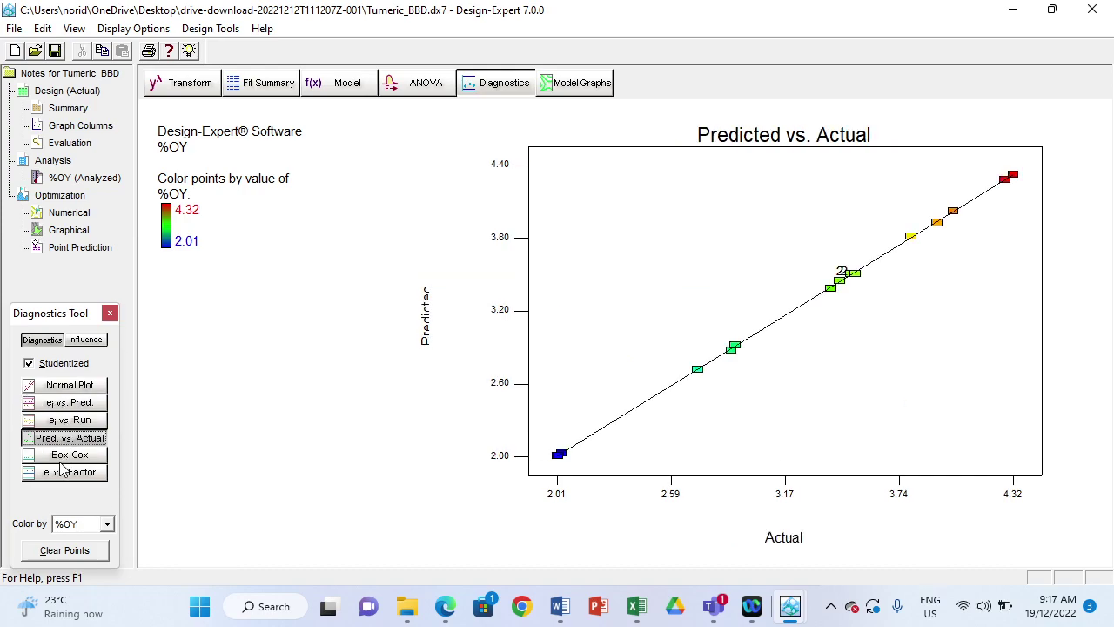
left_click(64, 456)
left_click(63, 475)
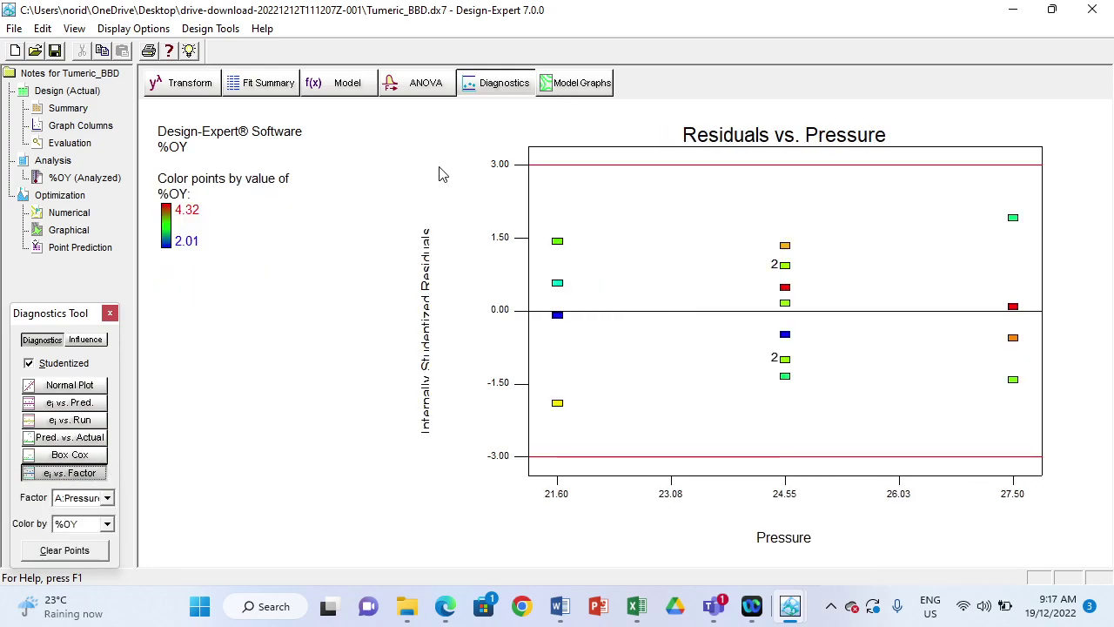
left_click(87, 386)
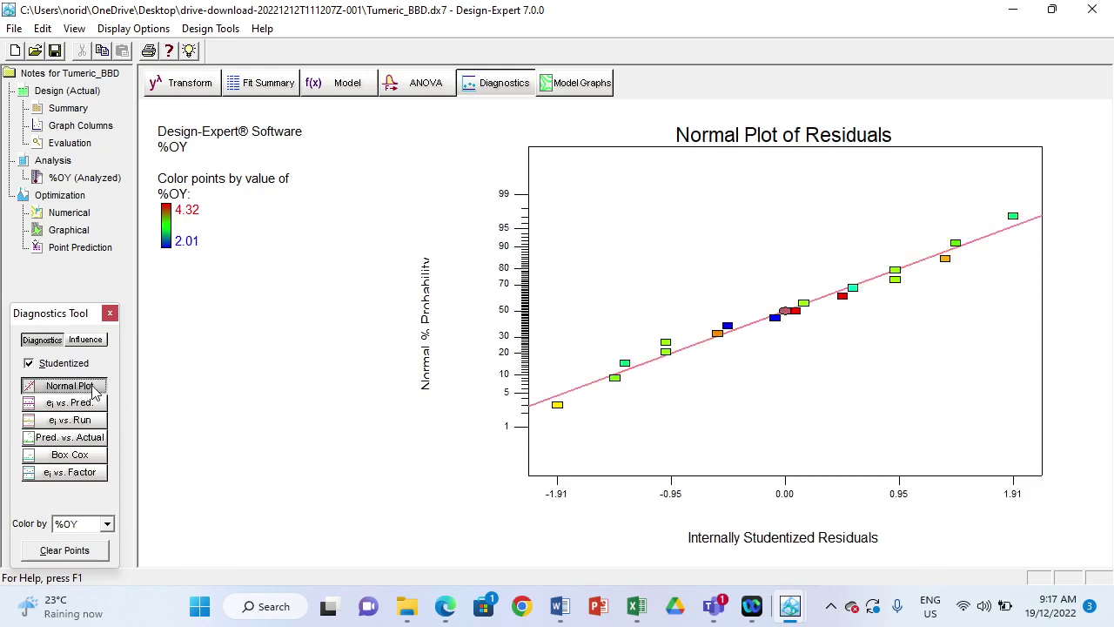
Step: Display the %OY contour model graph and set the C:Particle Size factor to 0.30
left_click(582, 84)
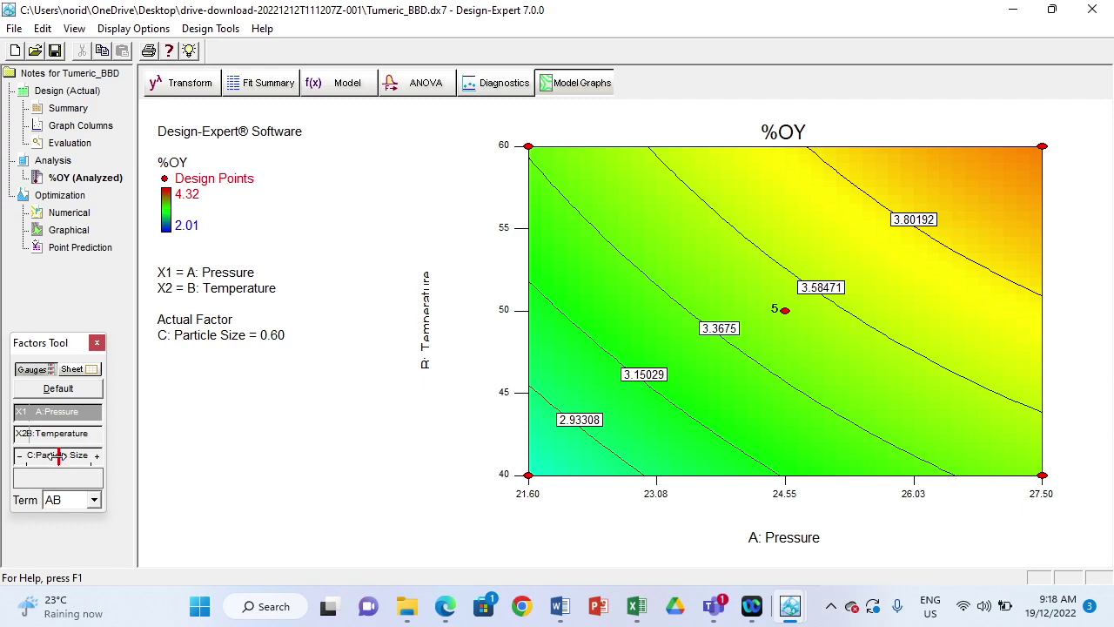
mouse_move(58, 455)
left_mouse_down()
mouse_move(48, 459)
mouse_move(83, 459)
mouse_move(23, 462)
mouse_move(59, 459)
left_mouse_up()
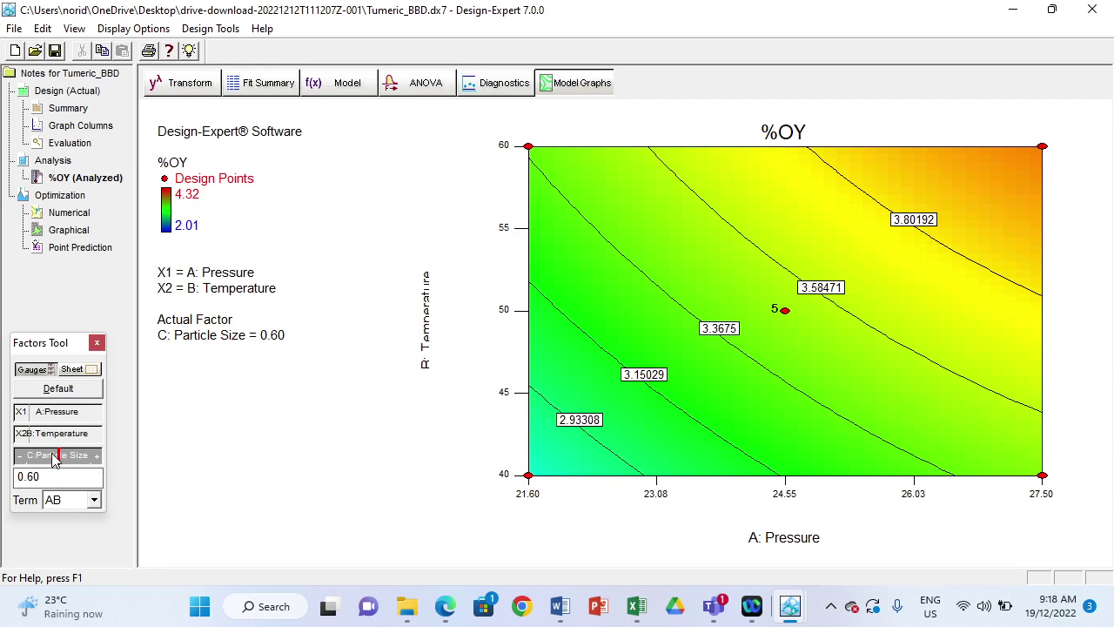
left_click_drag(58, 455, 24, 468)
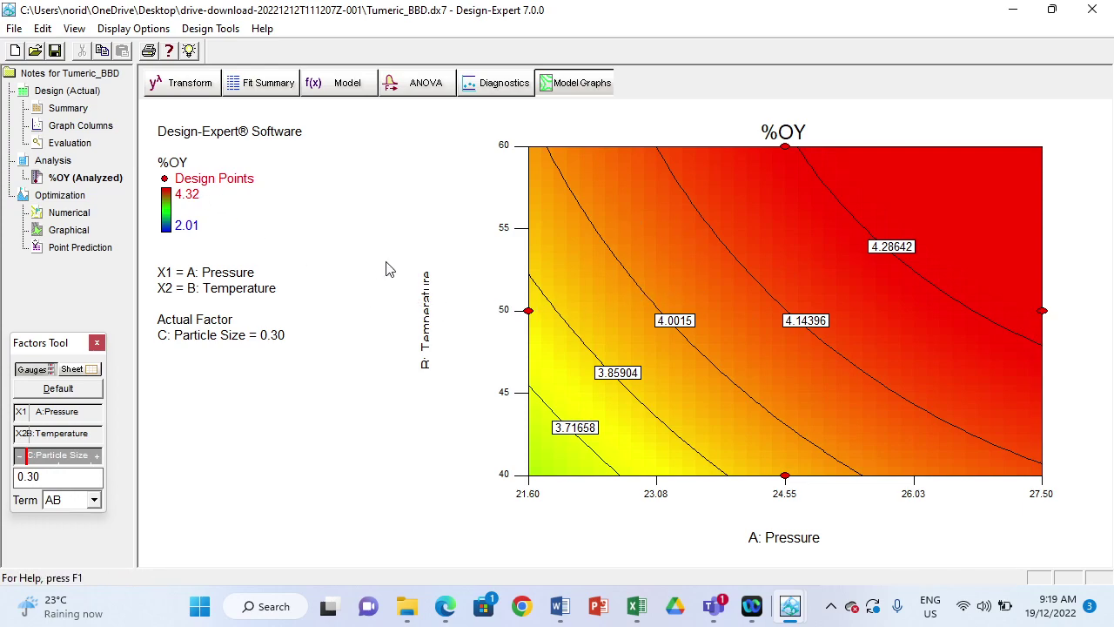
Step: Switch the model graph to the Perturbation plot and reset the factors to their default values
left_click(75, 29)
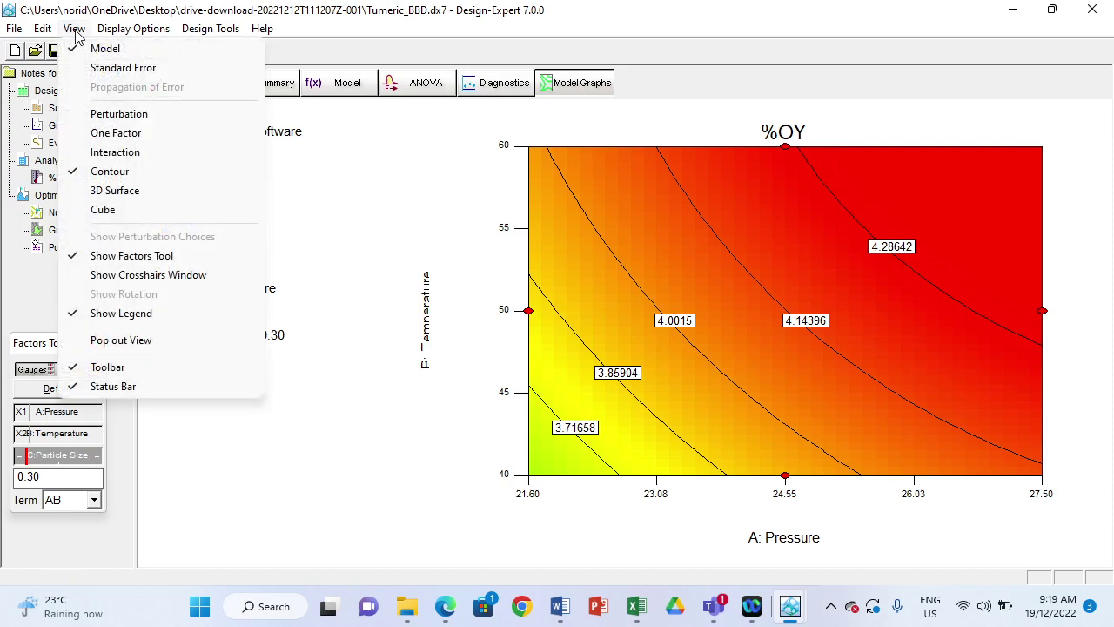
left_click(127, 118)
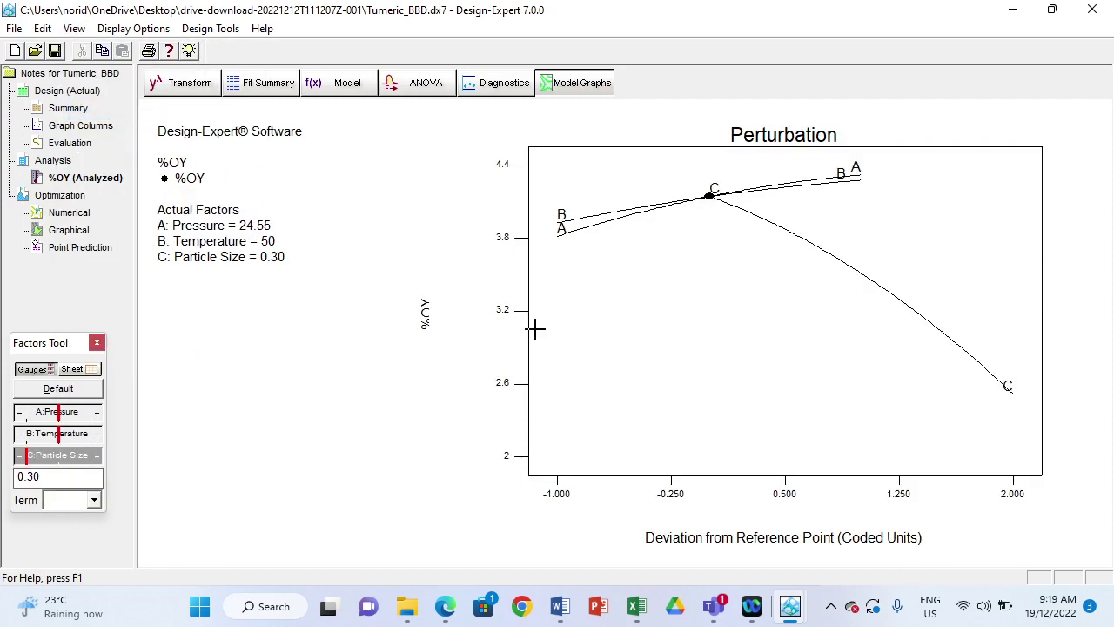
left_click(41, 391)
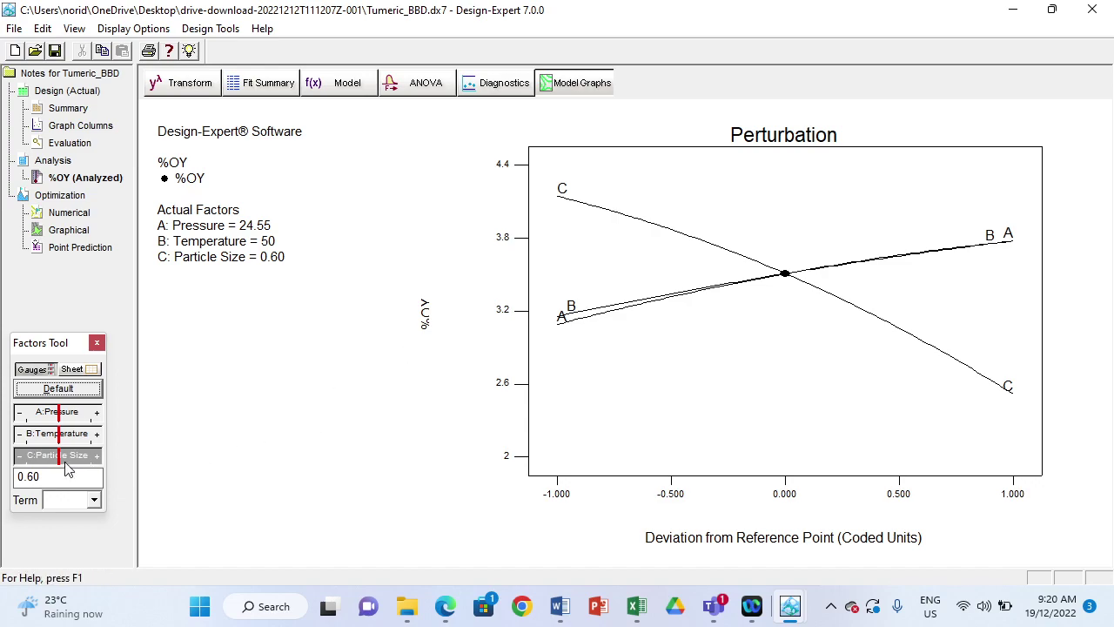
Step: Set C:Particle Size to 0.30 on the perturbation plot, and restore the default factor values
left_click_drag(57, 457, 19, 472)
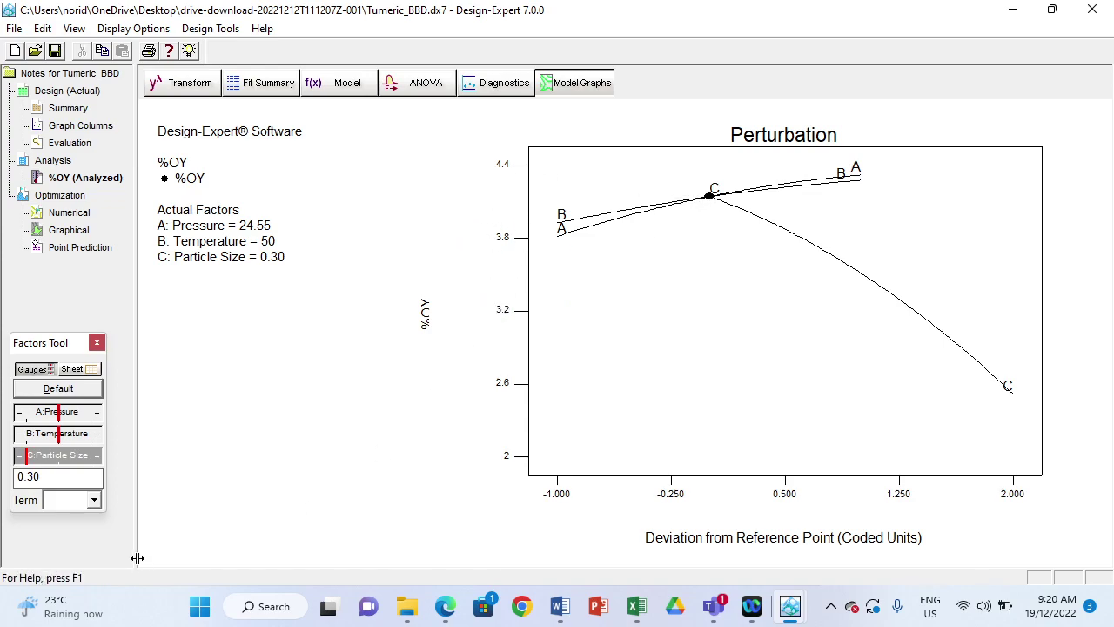
left_click(52, 392)
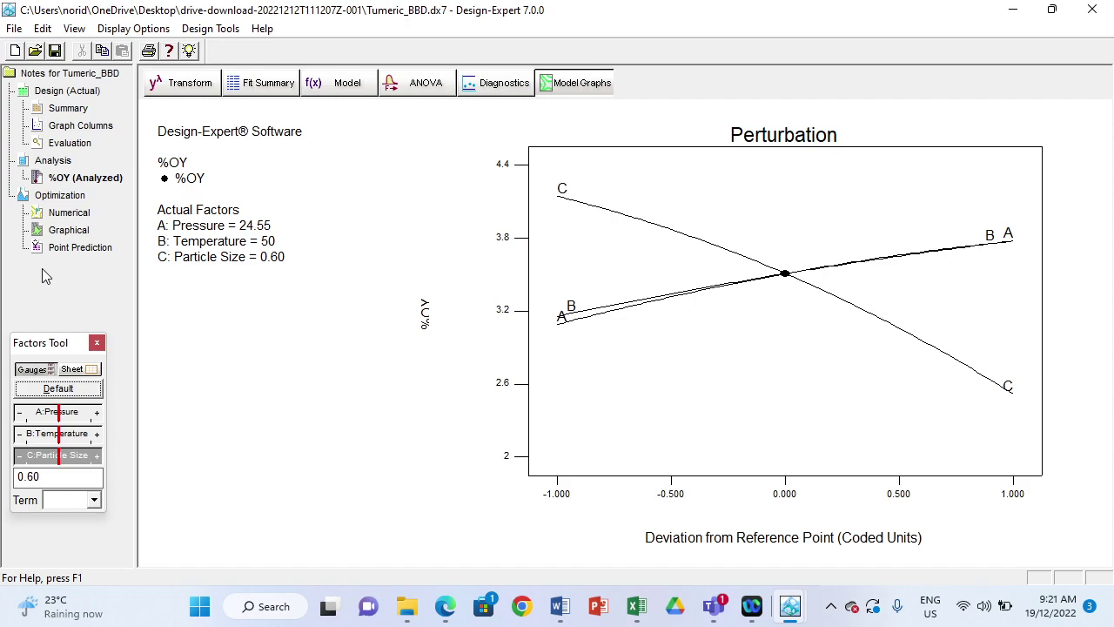
Step: Open the numerical optimization and review the goals and limits set for Particle Size and %OY
left_click(63, 197)
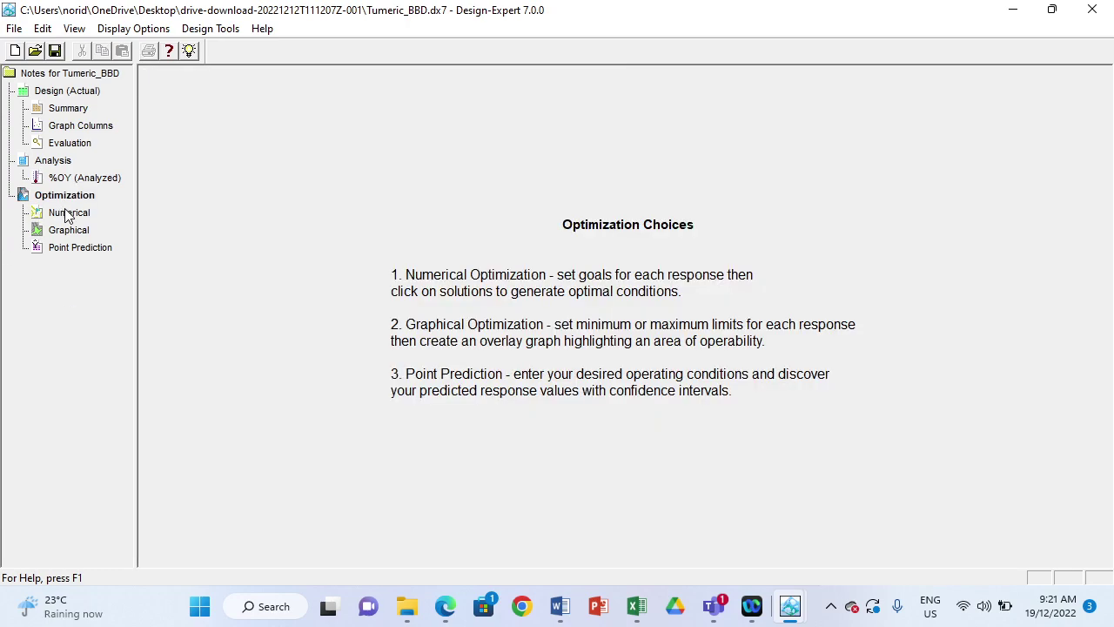
left_click(68, 215)
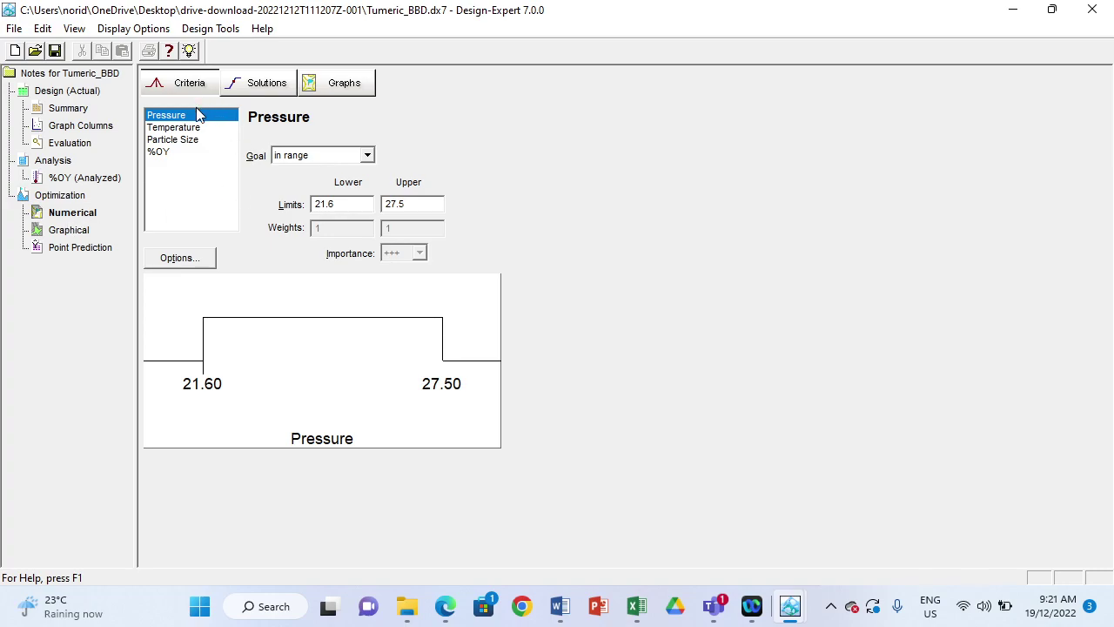
left_click(162, 153)
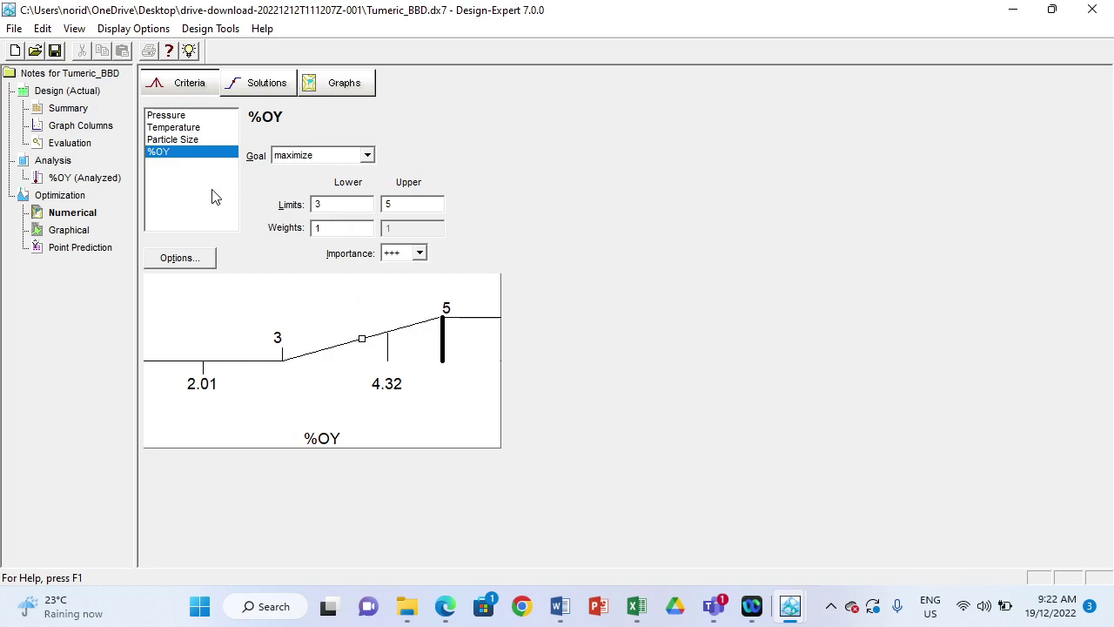
left_click(196, 140)
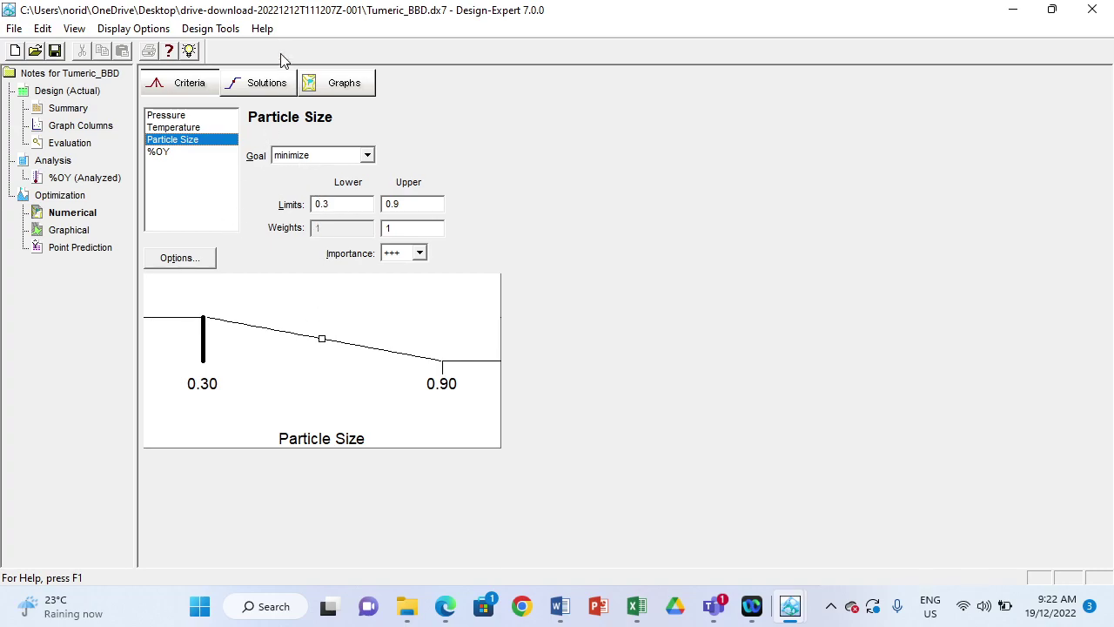
left_click(157, 153)
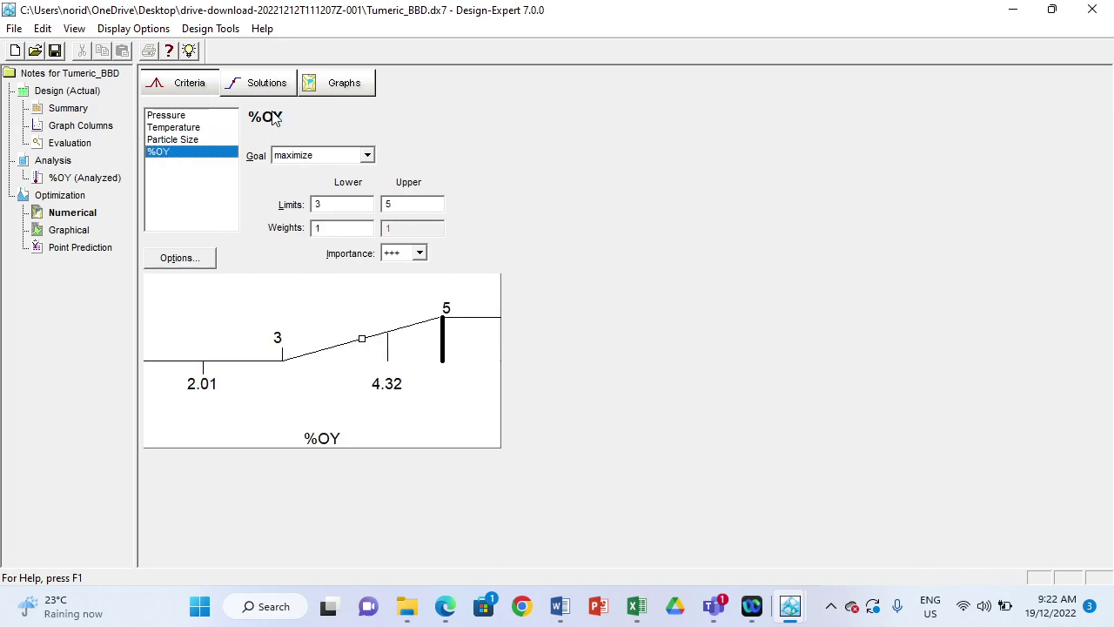
Step: Generate the numerical optimization solutions and display the desirability contour graph with C:Particle Size set to 0.35
left_click(259, 85)
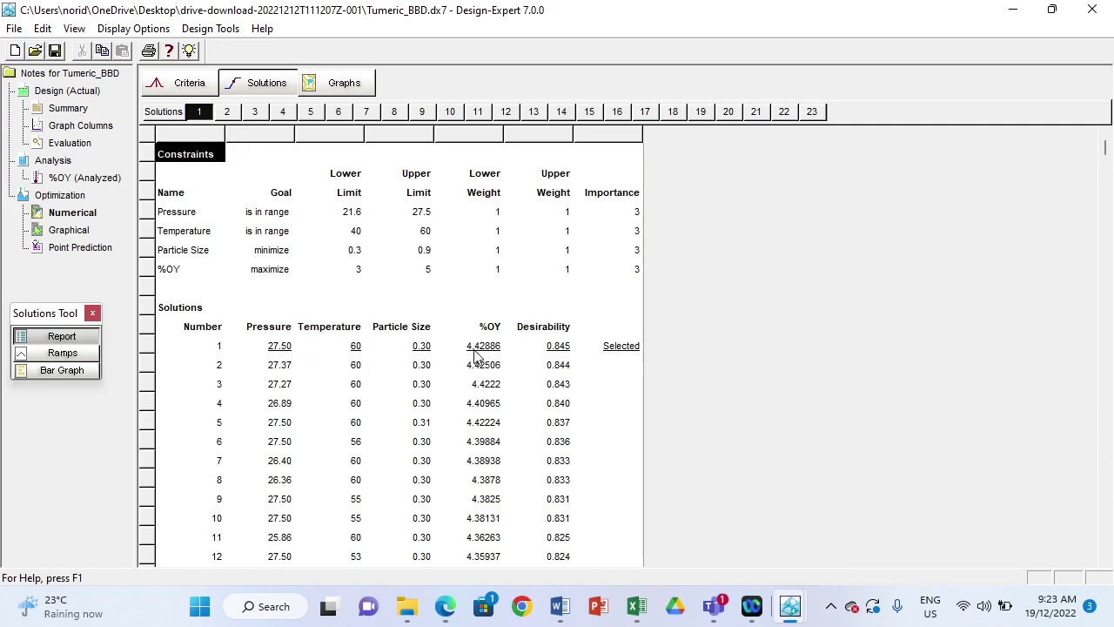
left_click(337, 85)
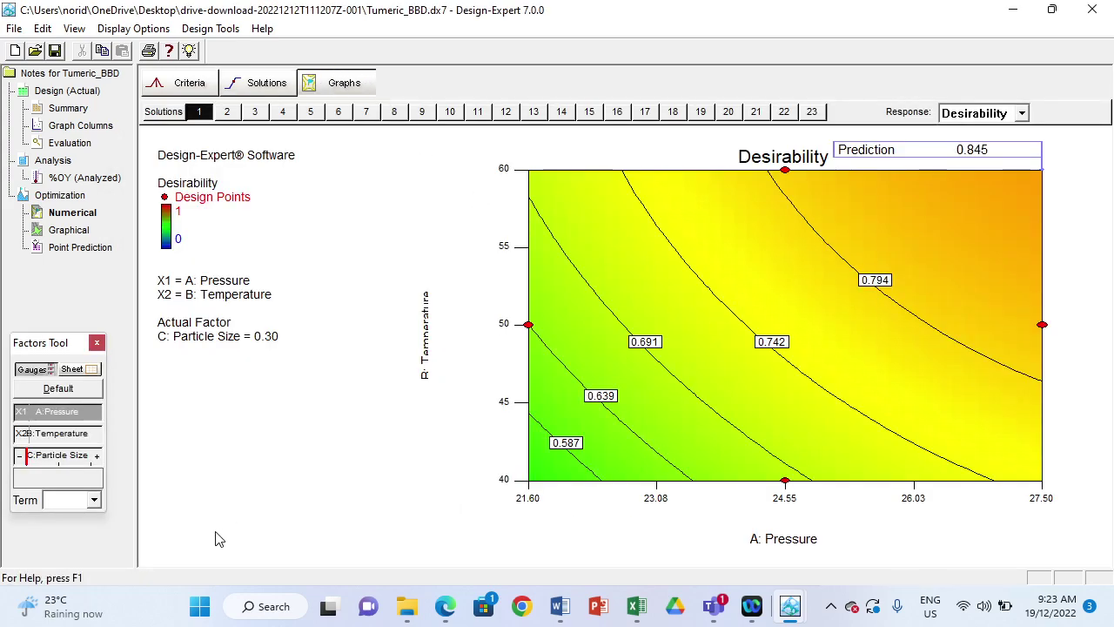
left_click_drag(26, 459, 50, 459)
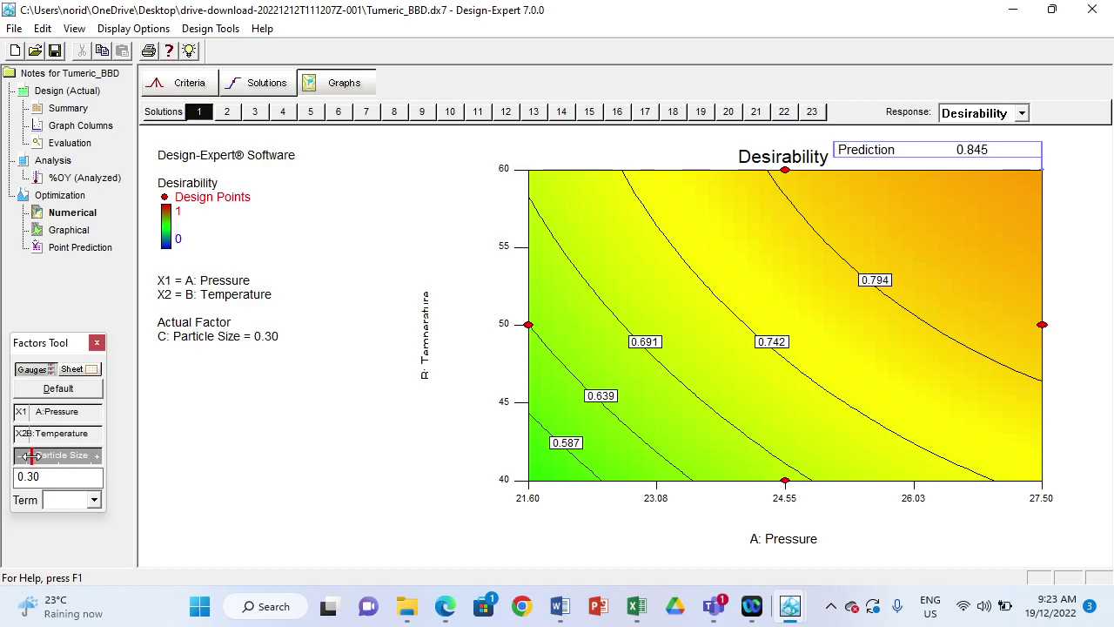
Step: Revisit the %OY perturbation plot and return to the numerical optimization criteria for %OY
left_click(74, 234)
left_click(74, 214)
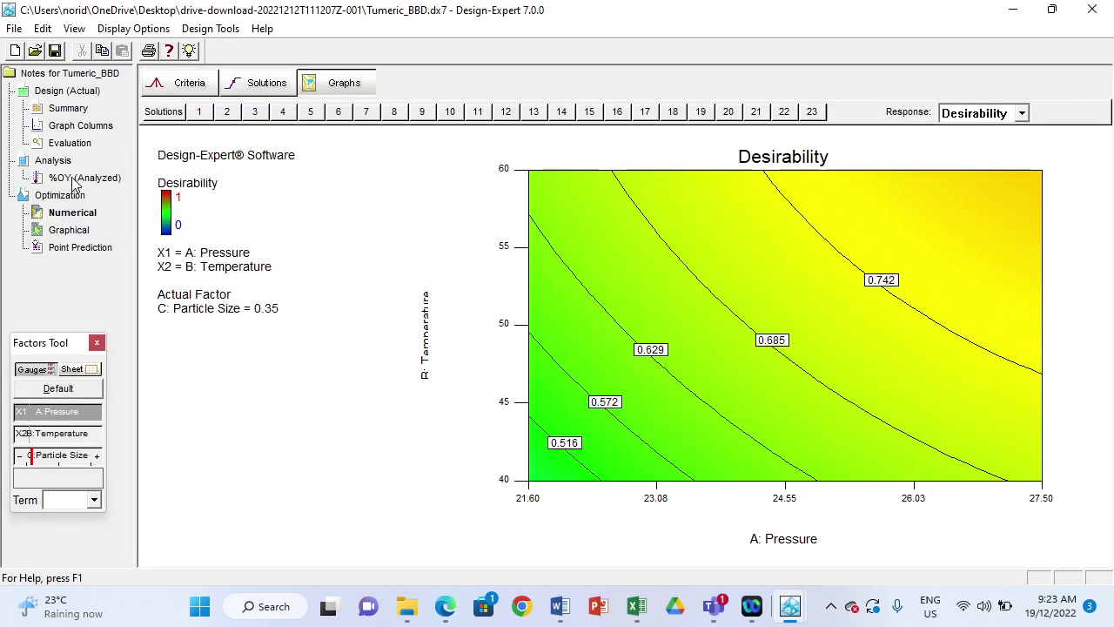
left_click(82, 180)
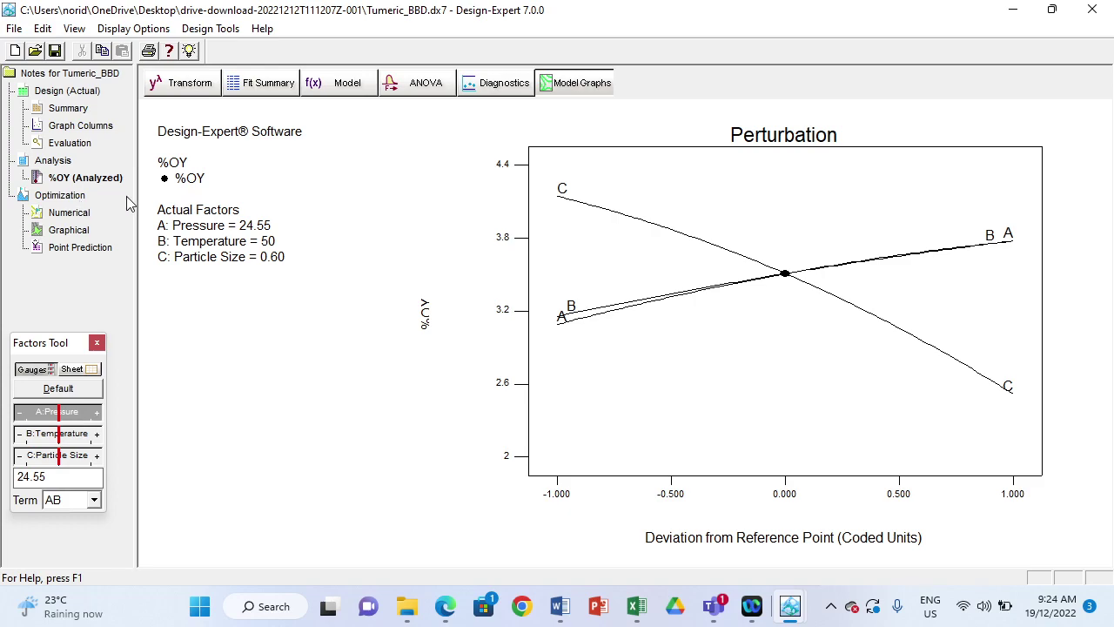
left_click(69, 213)
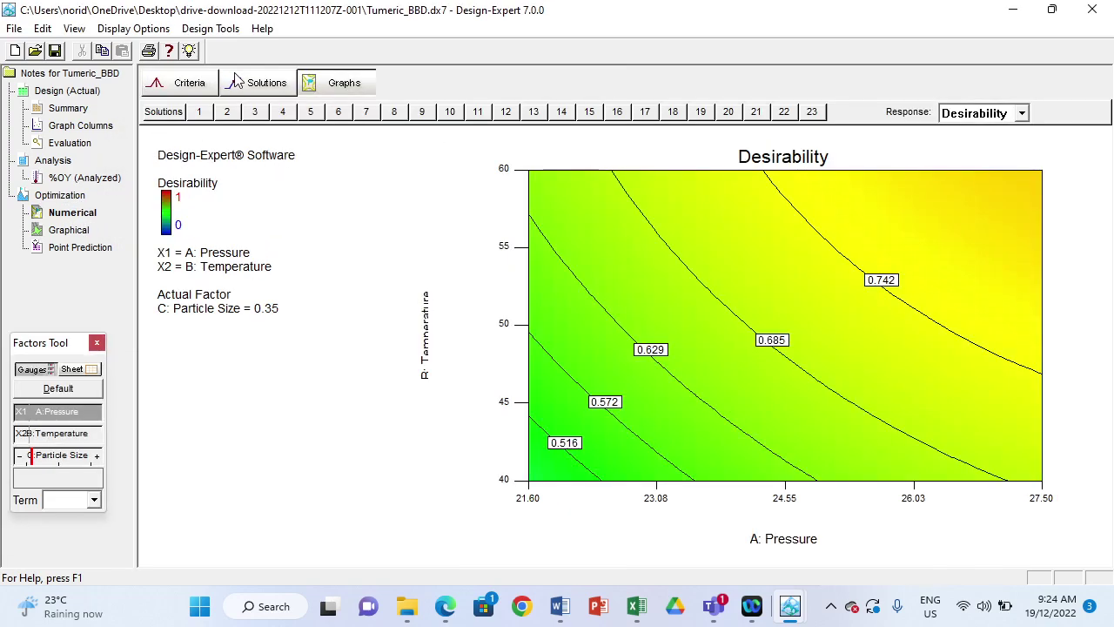
left_click(237, 81)
left_click(194, 85)
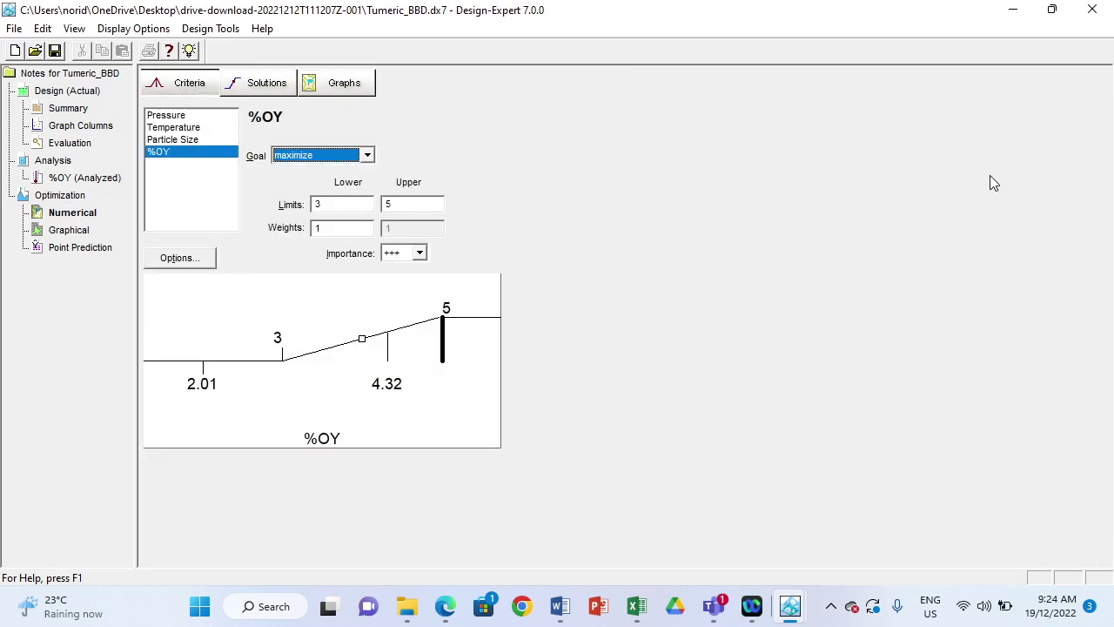
left_click(831, 606)
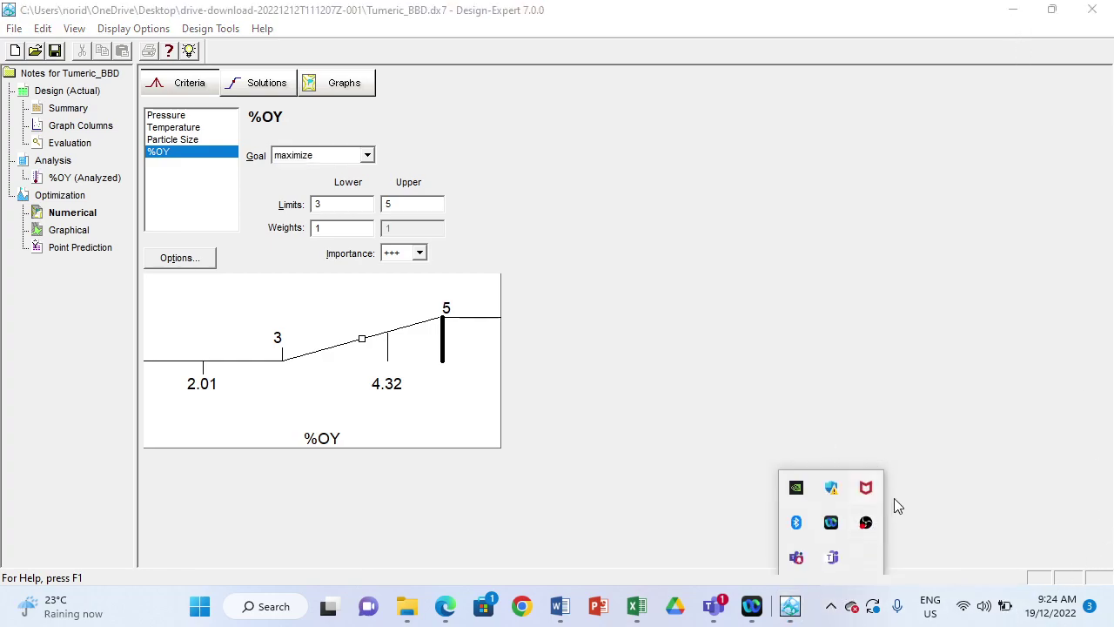
left_click(866, 525)
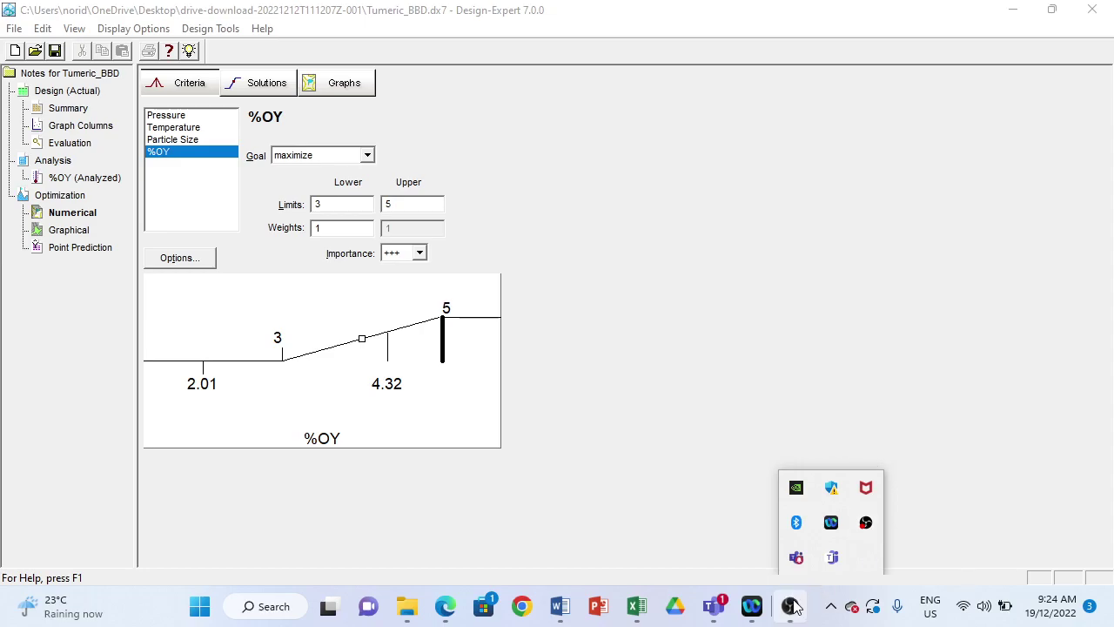